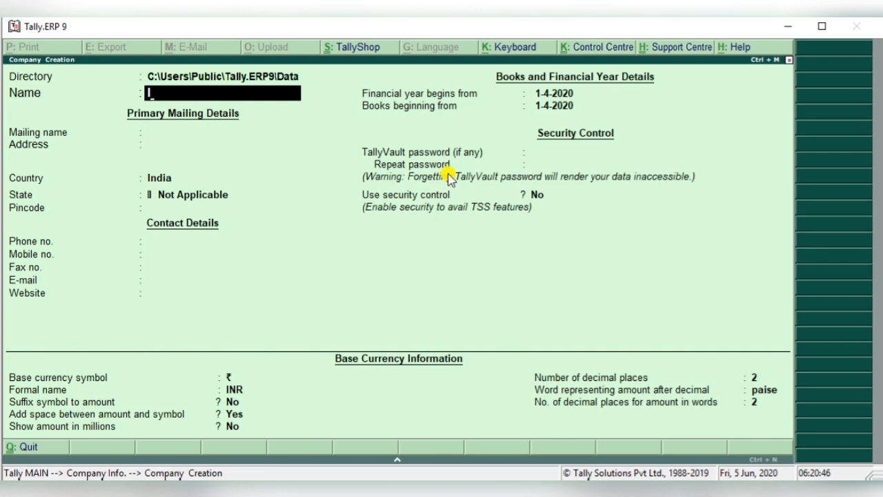
# - Enter Shopping Mall as the name and mailing name of the new company
pyautogui.write('Shoppin')
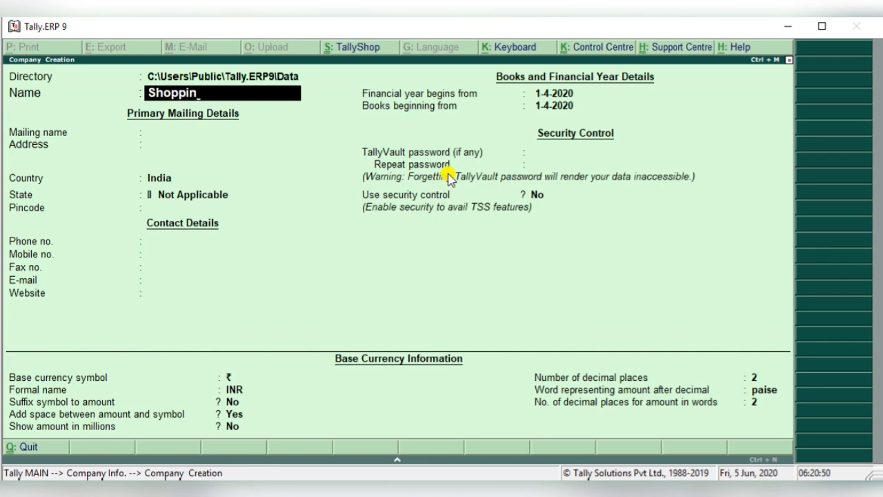
pyautogui.write('g Mall')
pyautogui.press('Return')
# - Set the company's state to Uttar Pradesh, leaving the address blank and the country as India, and save the company
pyautogui.press('Return')
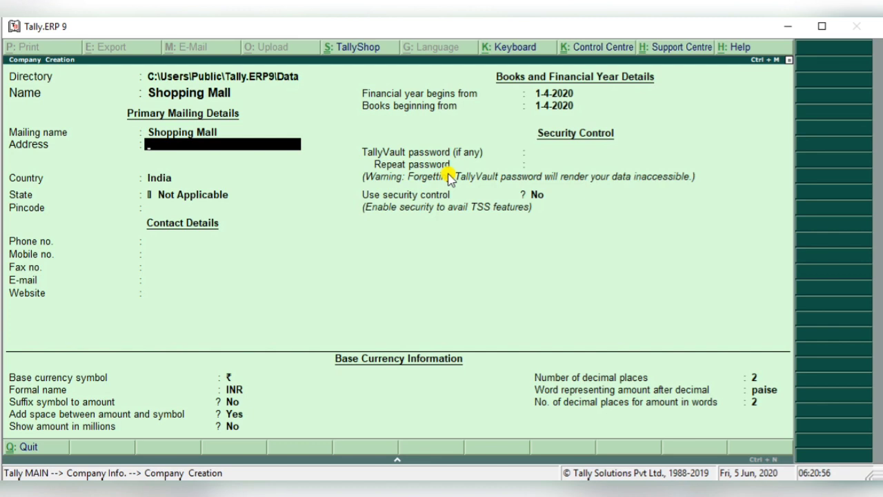
pyautogui.press('Return')
pyautogui.press('Return')
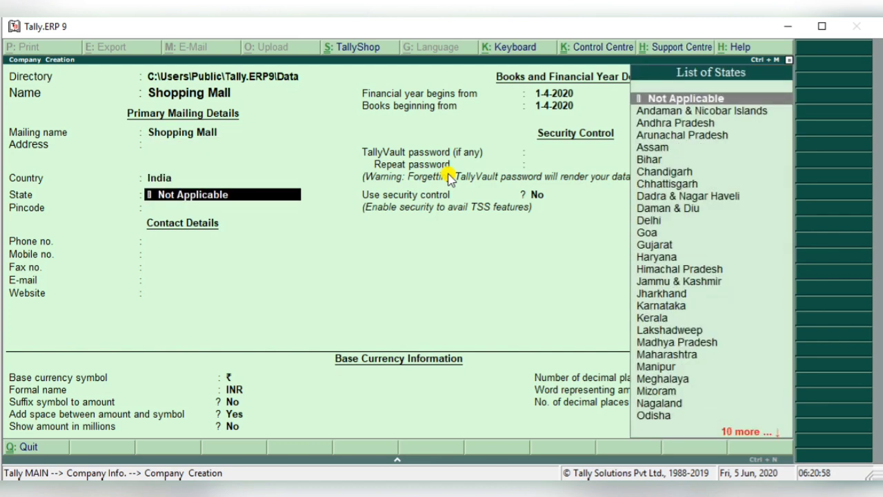
pyautogui.write('U')
pyautogui.press('Down')
pyautogui.press('Return')
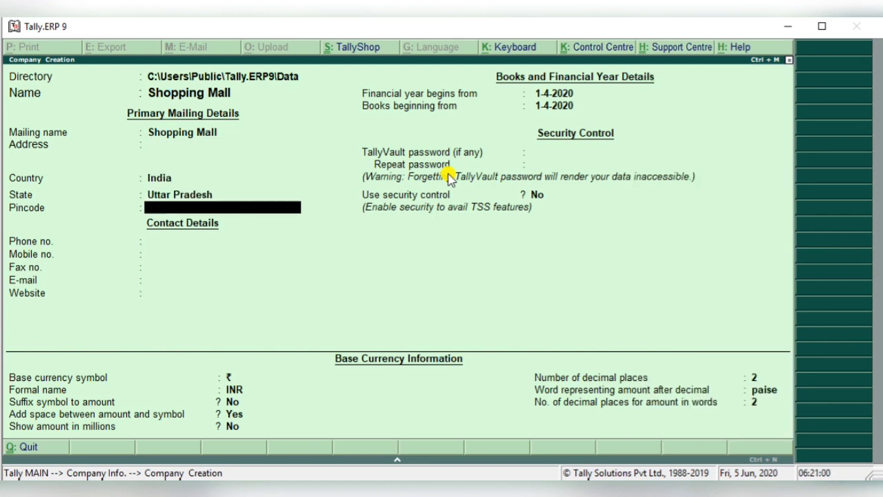
pyautogui.hotkey('ctrl', 'a')
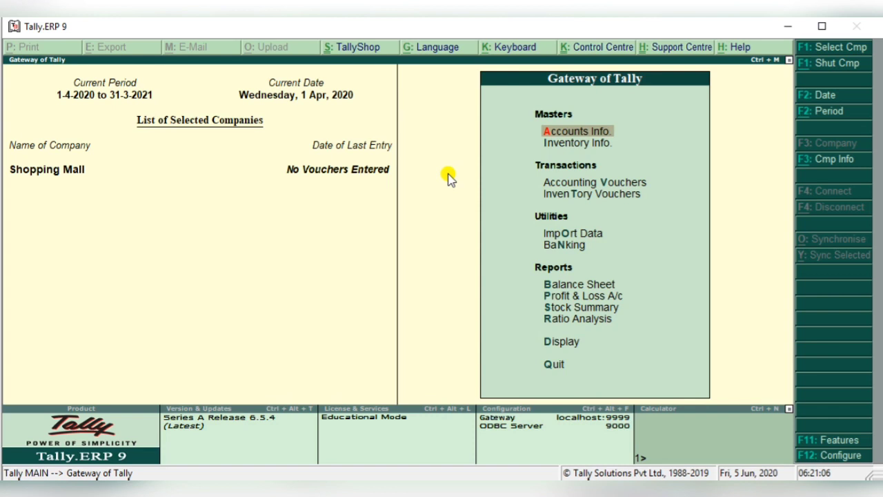
# - Set Maintain stock categories to Yes in the company's inventory features
pyautogui.press('Down')
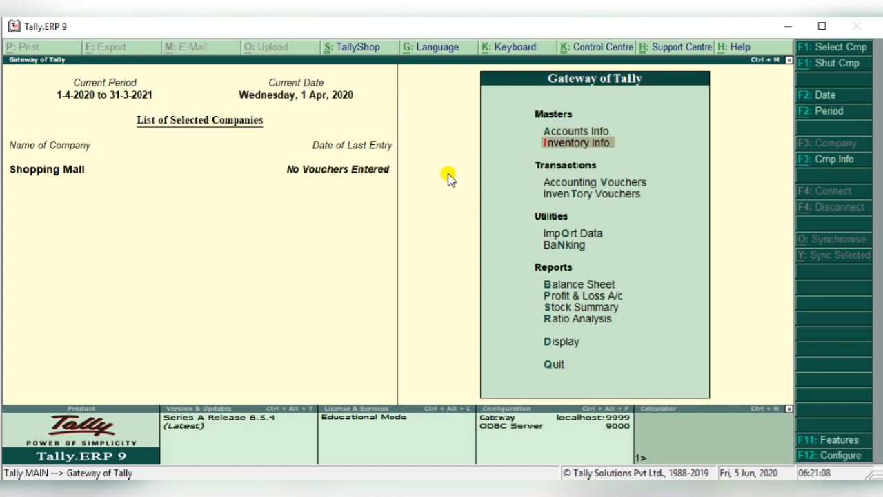
pyautogui.press('Return')
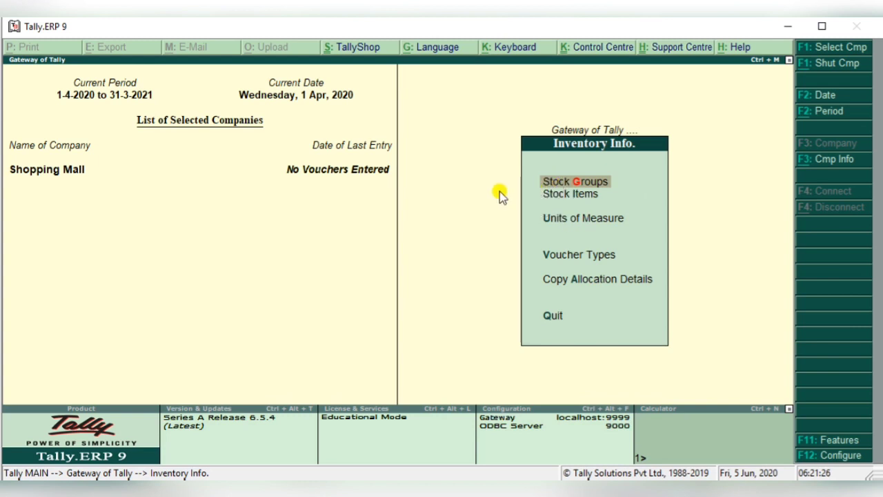
pyautogui.press('F11')
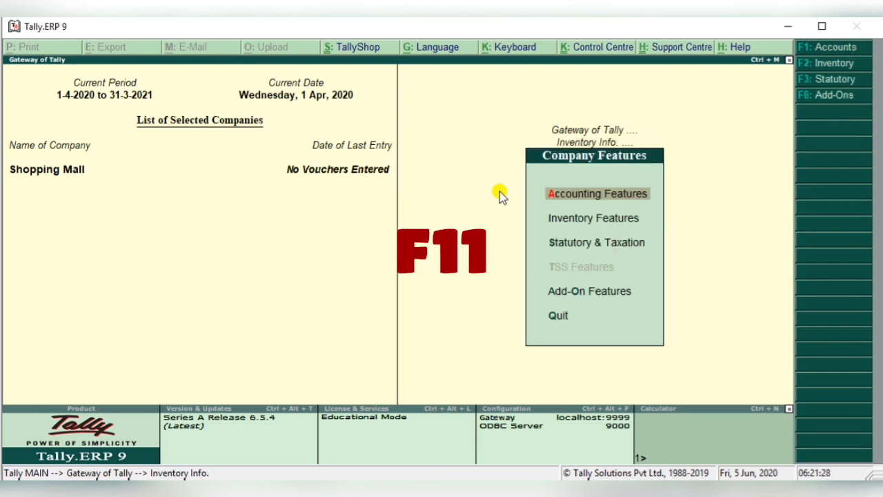
pyautogui.press('F2')
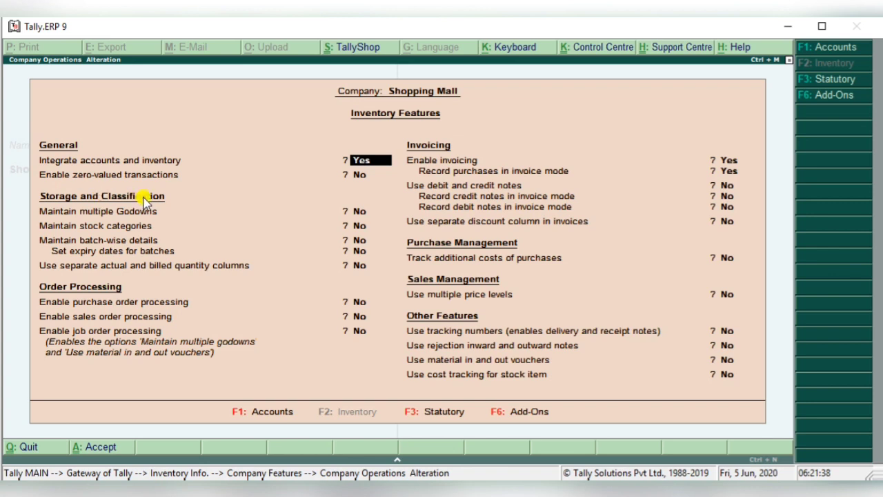
pyautogui.click(121, 229)
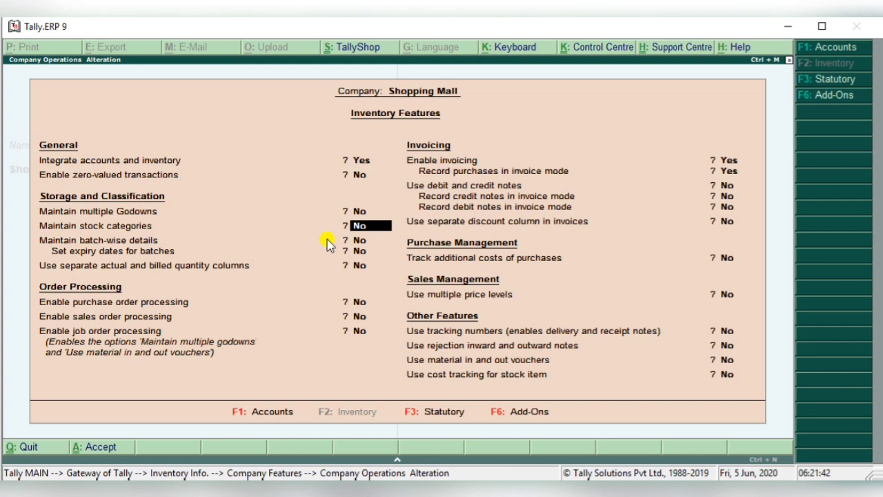
pyautogui.press('y')
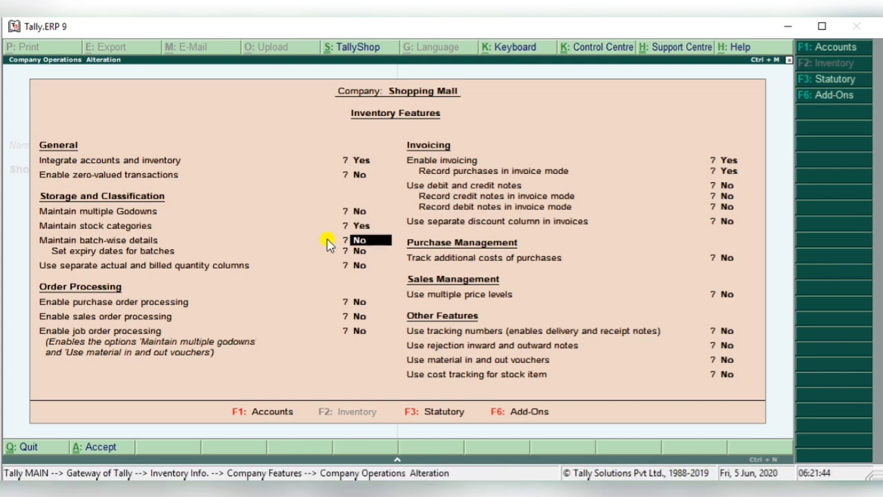
# - Keep the remaining inventory features at their defaults, save them, and return to the Gateway of Tally
pyautogui.press('Return')
pyautogui.press('Return')
pyautogui.press('Return')
pyautogui.press('Return')
pyautogui.press('Return')
pyautogui.press('Return')
pyautogui.press('Return')
pyautogui.press('Return')
pyautogui.press('Return')
pyautogui.press('Return')
pyautogui.press('Return')
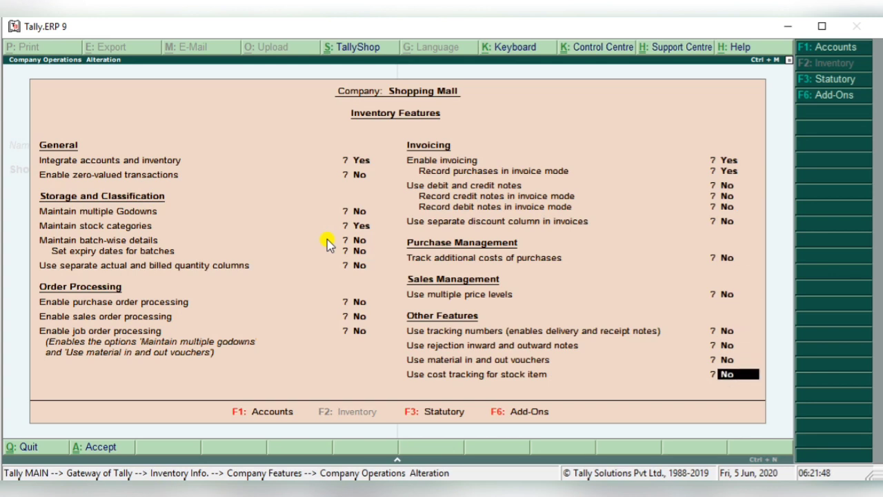
pyautogui.press('Return')
pyautogui.press('Return')
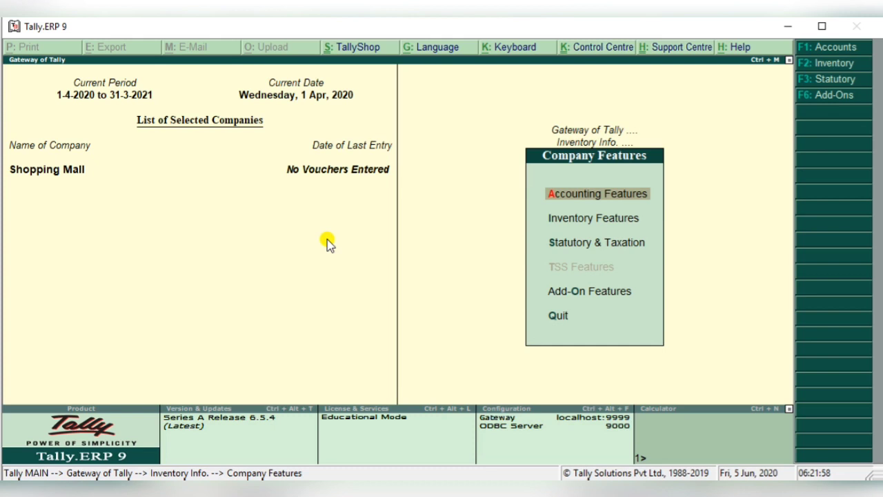
pyautogui.press('Escape')
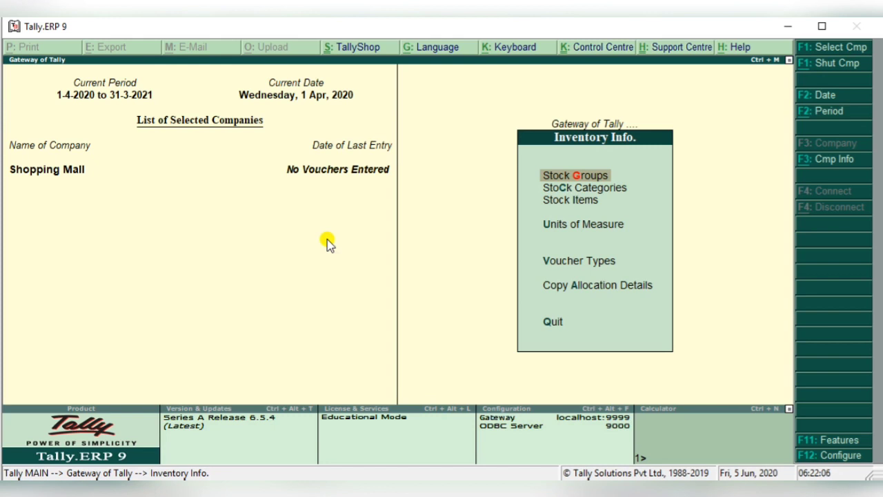
pyautogui.press('Escape')
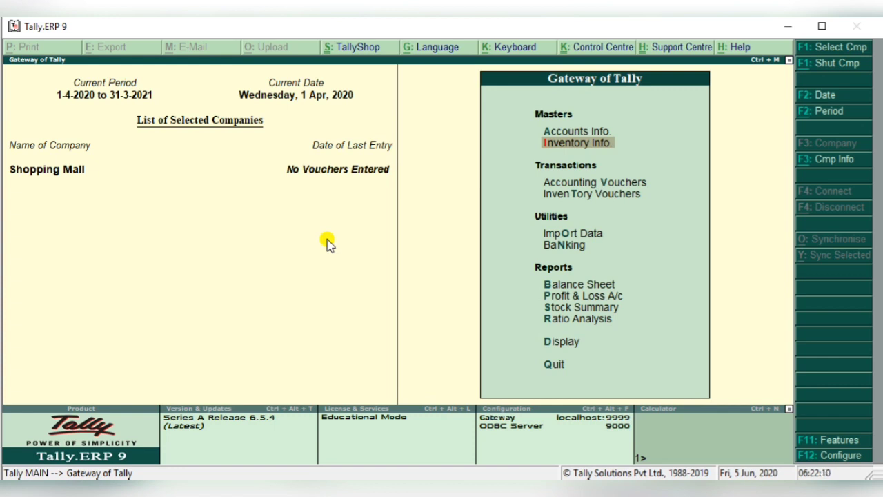
# - Open the creation form for a single stock group from the inventory masters
pyautogui.press('Return')
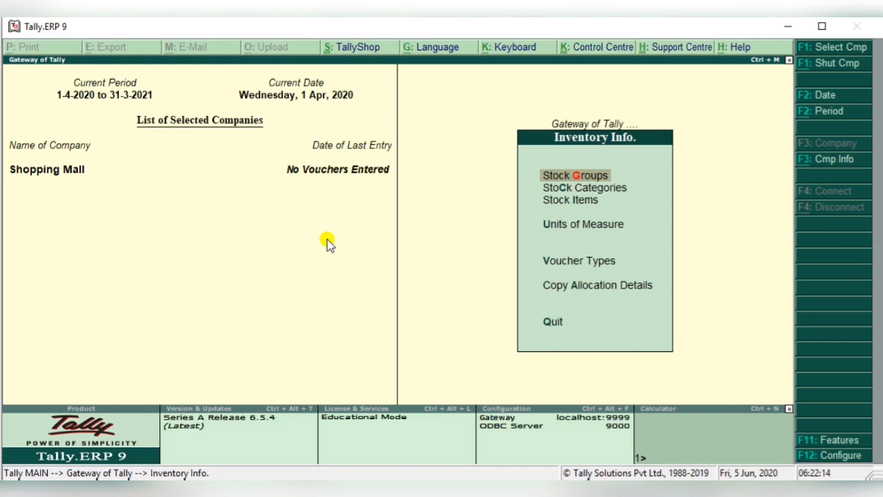
pyautogui.press('Down')
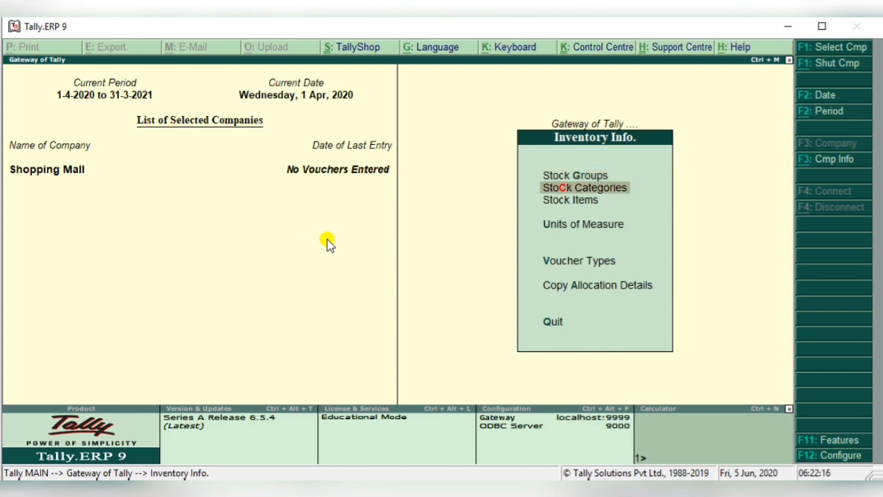
pyautogui.press('Down')
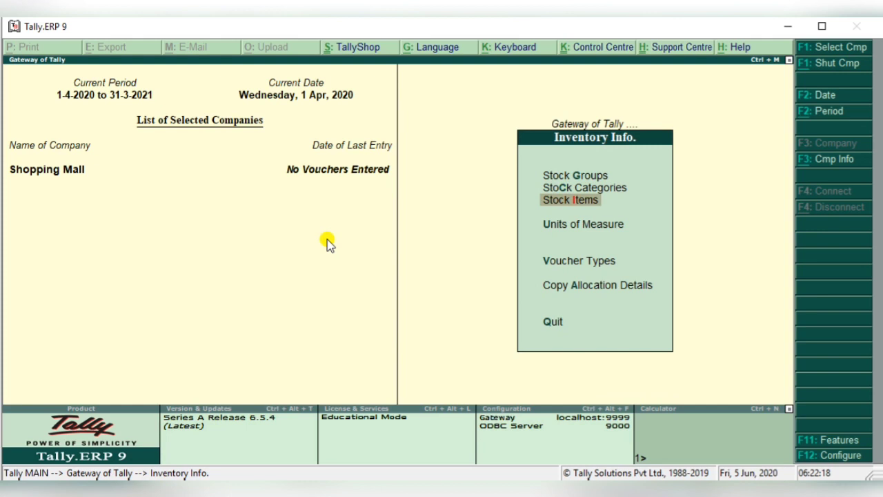
pyautogui.press('Up')
pyautogui.press('Up')
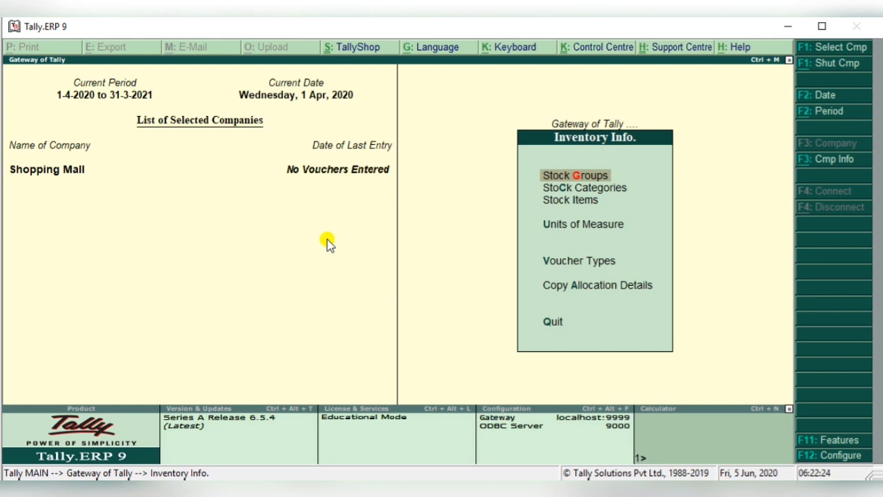
pyautogui.press('Return')
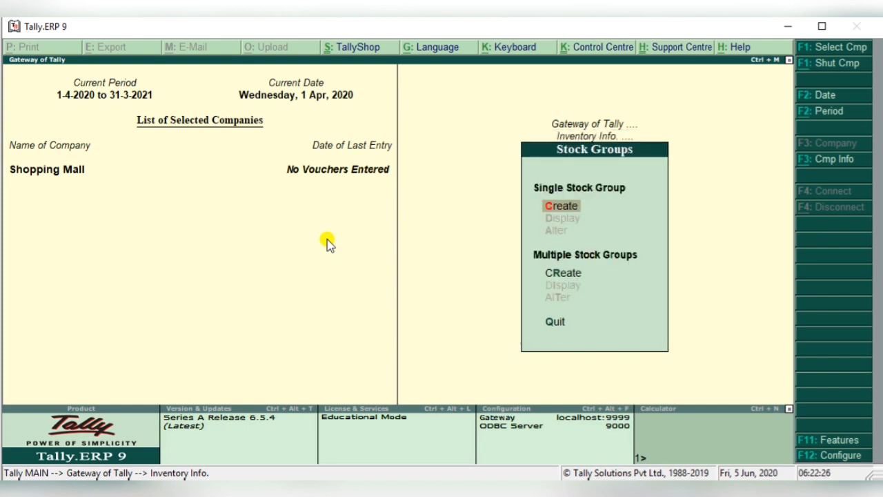
pyautogui.press('Return')
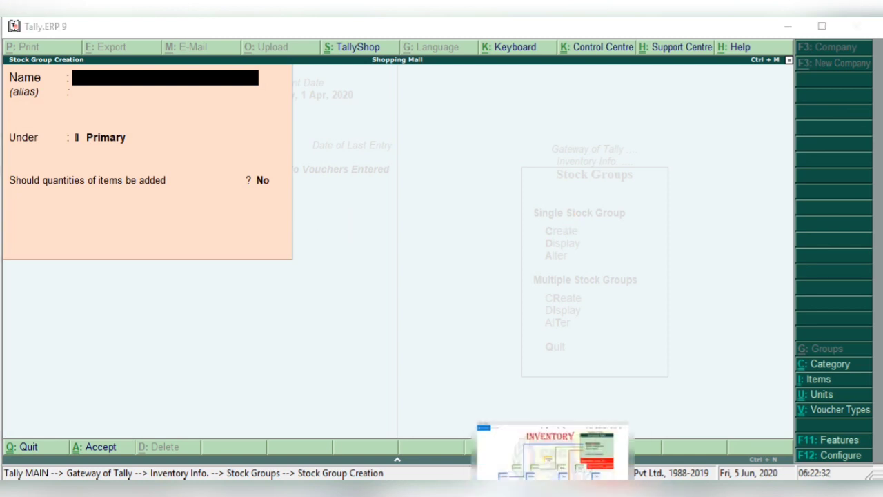
# - Switch to the presentation to examine the Inventory hierarchy chart, and return to Tally.ERP 9
pyautogui.click(555, 490)
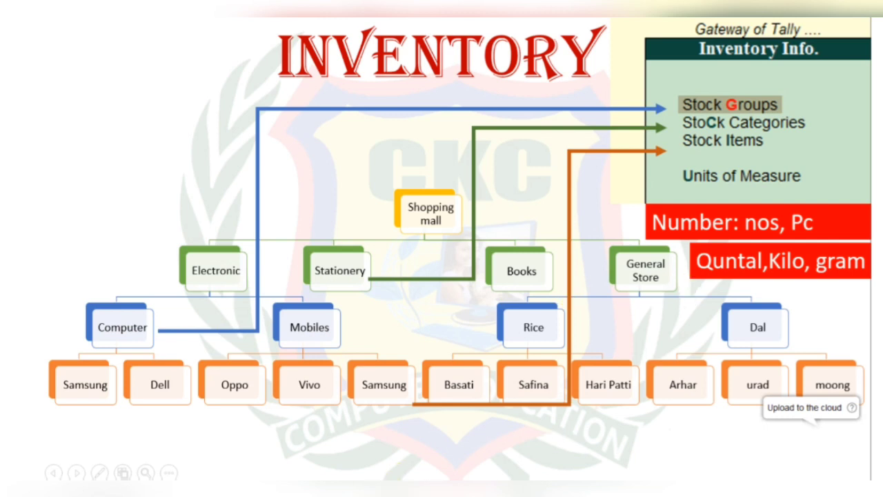
pyautogui.moveTo(442, 493)
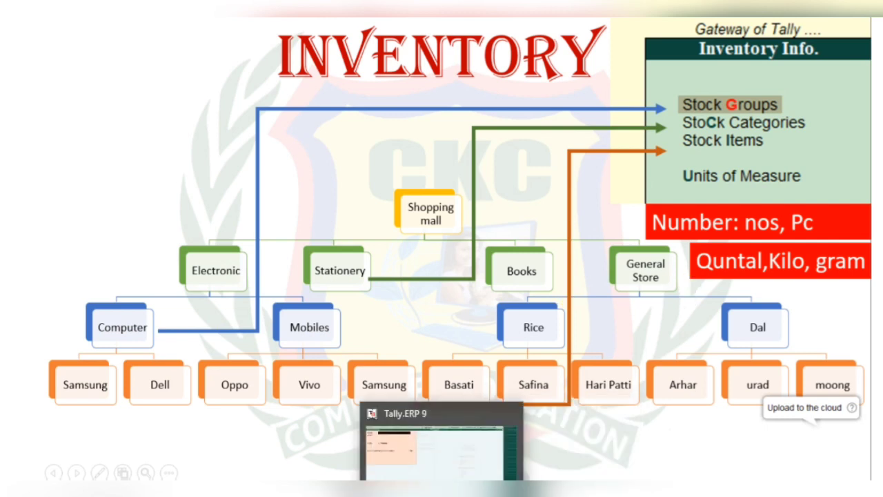
pyautogui.click(442, 493)
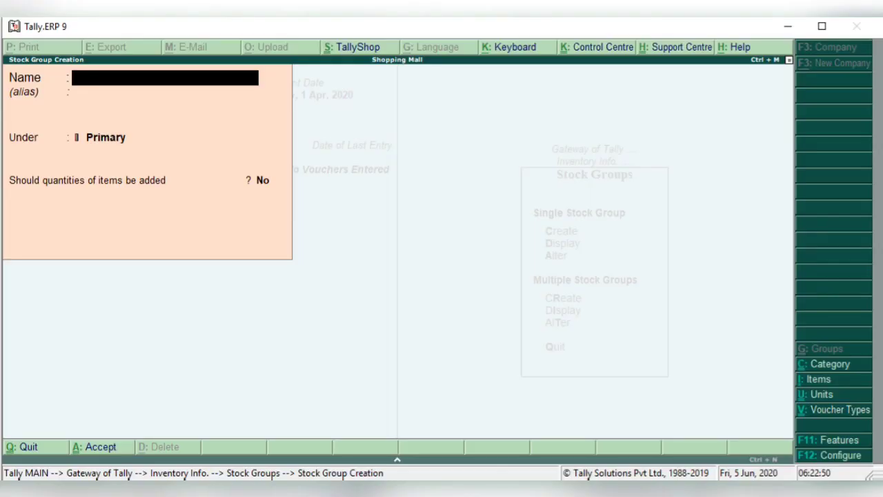
# - Create a stock group named Computer under Primary, with item quantities not added
pyautogui.write('Com')
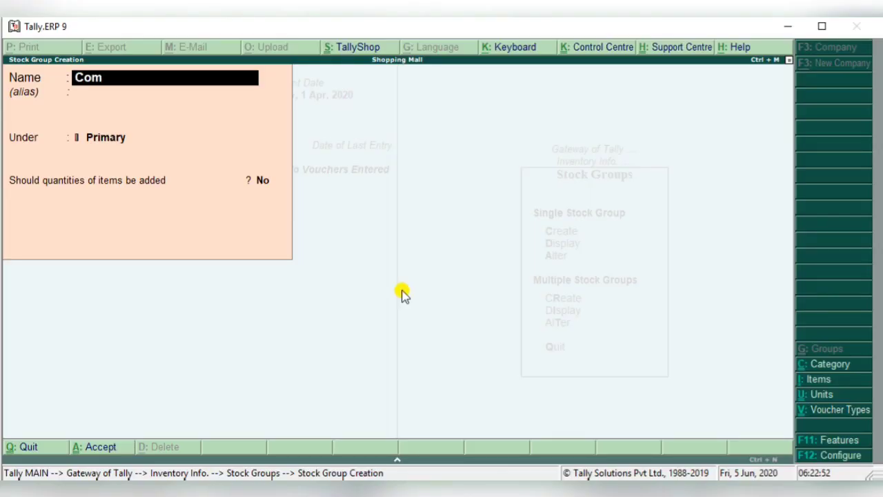
pyautogui.write('puter')
pyautogui.press('Return')
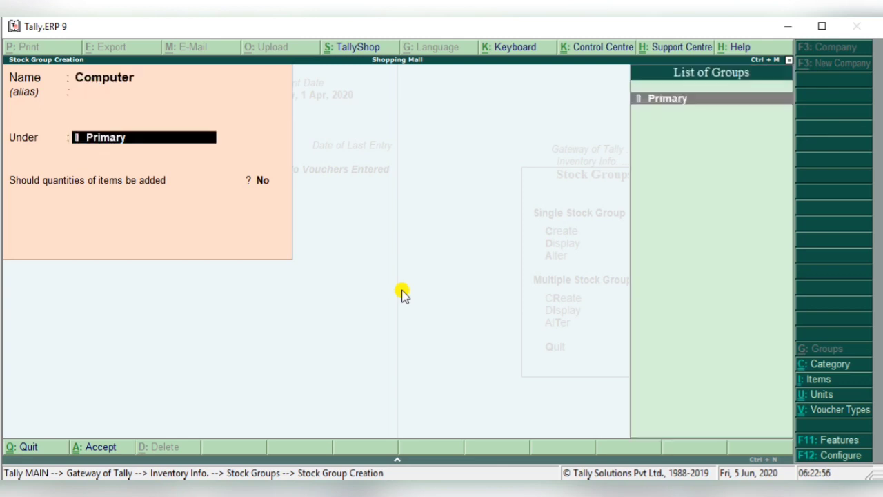
pyautogui.press('Return')
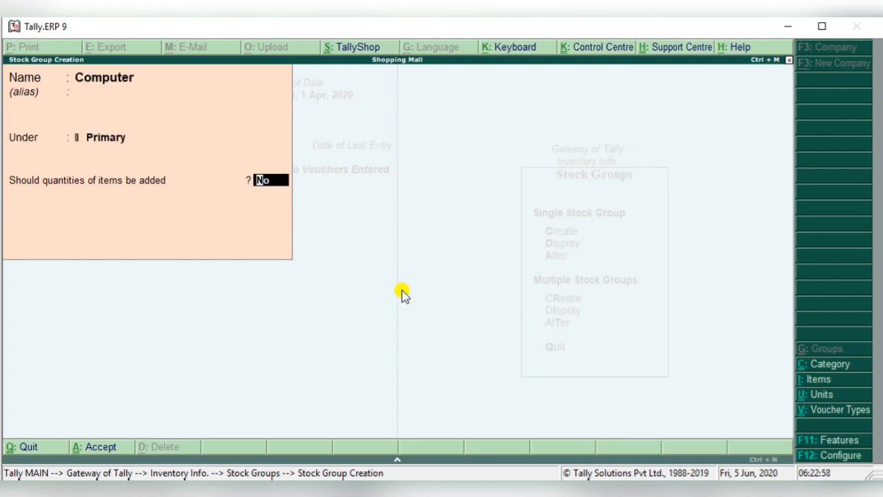
pyautogui.press('Return')
pyautogui.click(401, 289)
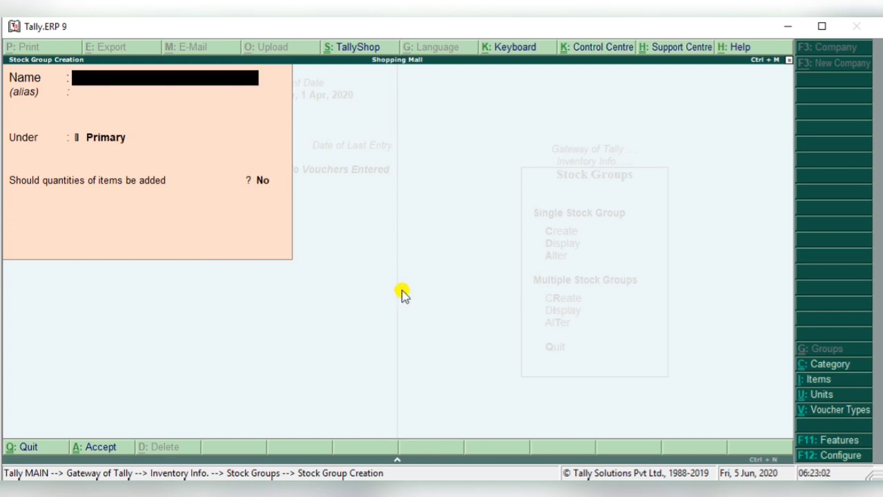
# - Create a stock group named Mobile under Primary, with item quantities not added
pyautogui.write('Mobile')
pyautogui.press('Return')
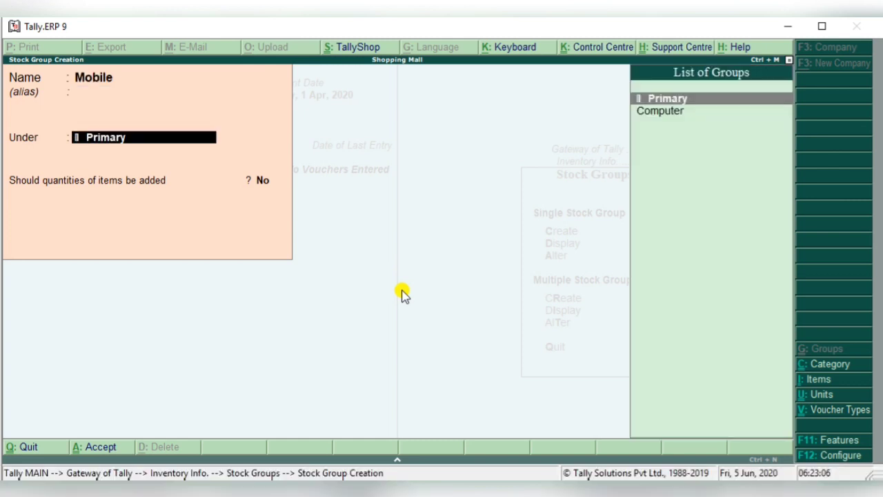
pyautogui.press('Return')
pyautogui.press('Return')
# - Create a stock group named Dal under Primary, with item quantities not added
pyautogui.press('Return')
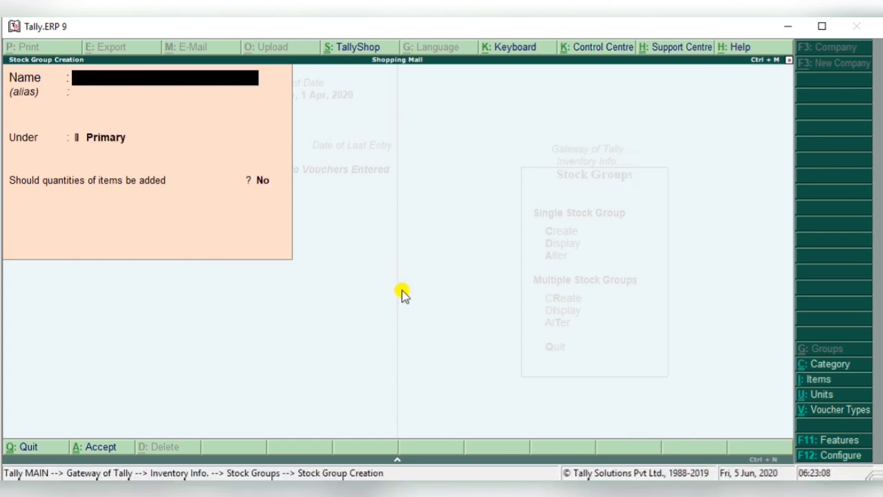
pyautogui.write('Dal')
pyautogui.press('Return')
pyautogui.press('Return')
pyautogui.press('Return')
pyautogui.press('Return')
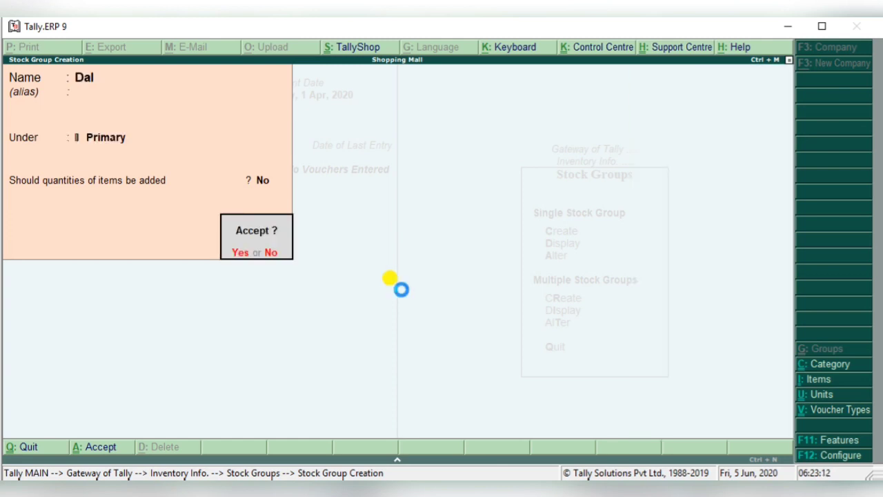
pyautogui.press('Return')
# - Create a stock group named Rice under Primary, with item quantities not added, and leave stock group creation
pyautogui.write('Rice')
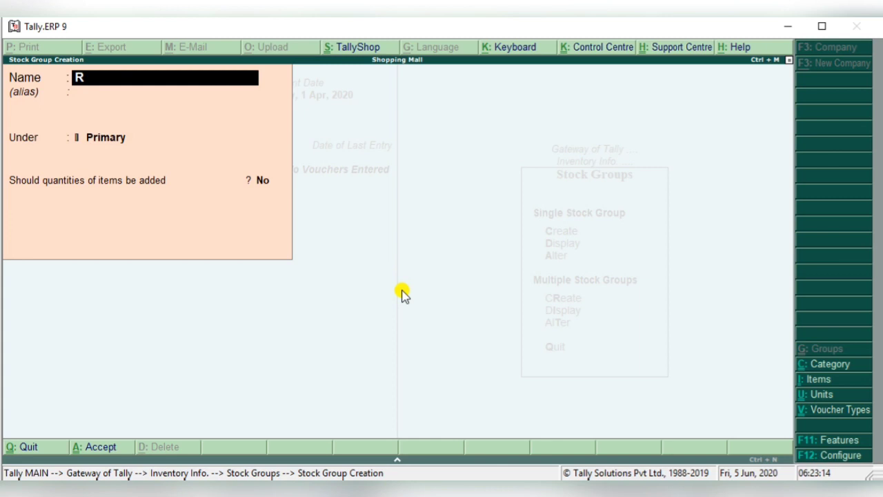
pyautogui.press('Return')
pyautogui.press('Return')
pyautogui.press('Return')
pyautogui.press('Return')
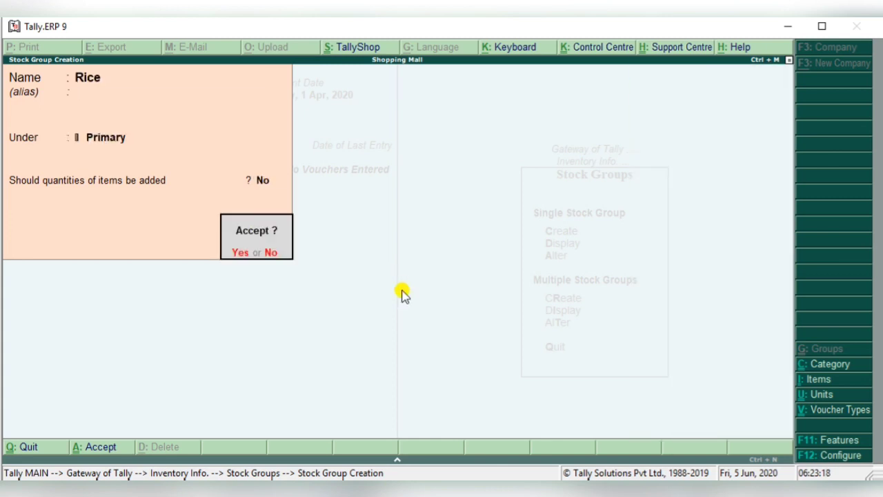
pyautogui.press('Return')
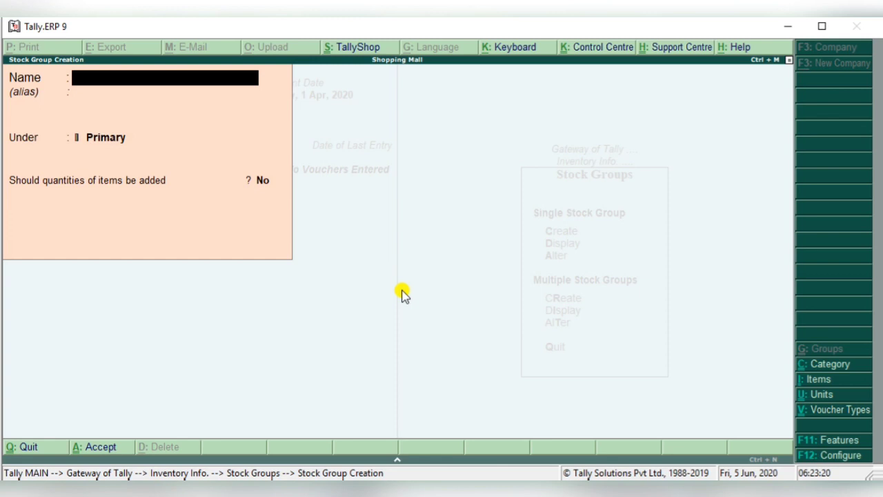
pyautogui.press('Escape')
pyautogui.press('Return')
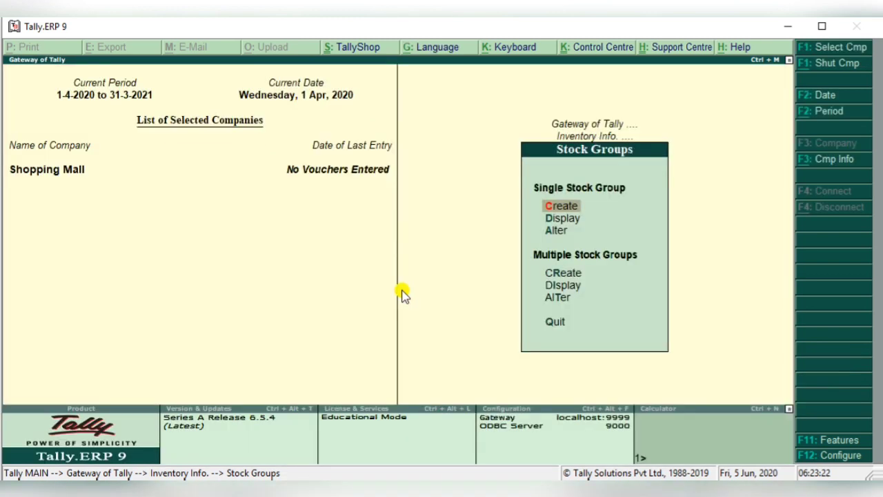
# - Create a stock category named Electronics under Primary
pyautogui.press('Escape')
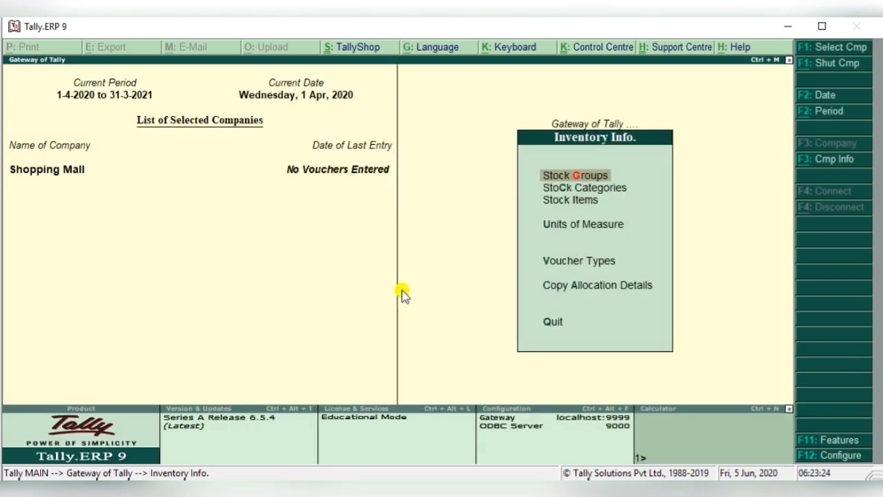
pyautogui.press('Down')
pyautogui.press('Return')
pyautogui.press('Return')
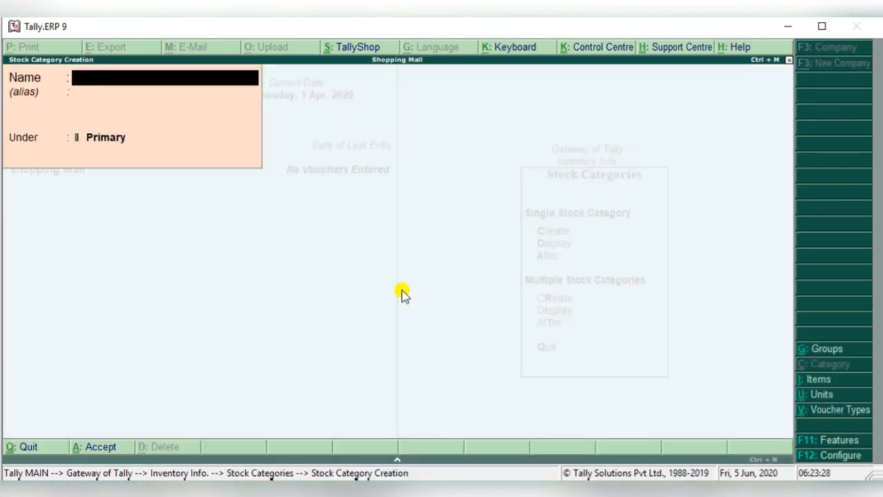
pyautogui.write('Electronics')
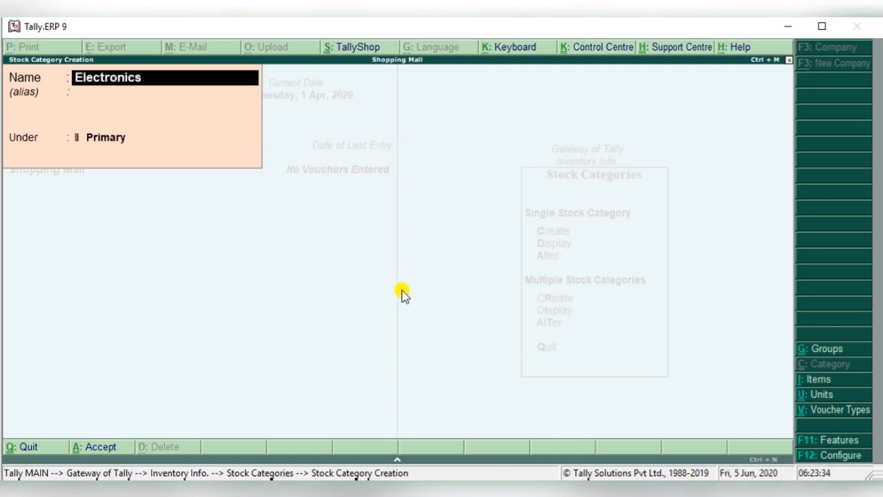
pyautogui.press('Return')
pyautogui.press('Return')
pyautogui.press('Return')
pyautogui.press('Return')
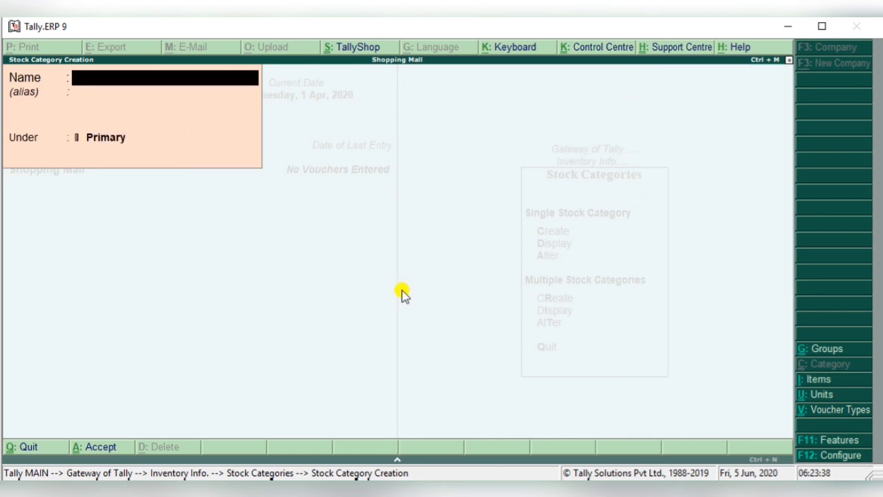
# - Create a stock category named Genral Store under Primary, and leave stock category creation
pyautogui.write('G')
pyautogui.press('BackSpace')
pyautogui.write('Gg')
pyautogui.press('BackSpace')
pyautogui.write('enral Store')
pyautogui.press('Left')
pyautogui.press('Left')
pyautogui.press('Left')
pyautogui.press('Left')
pyautogui.press('Left')
pyautogui.press('Left')
pyautogui.press('Left')
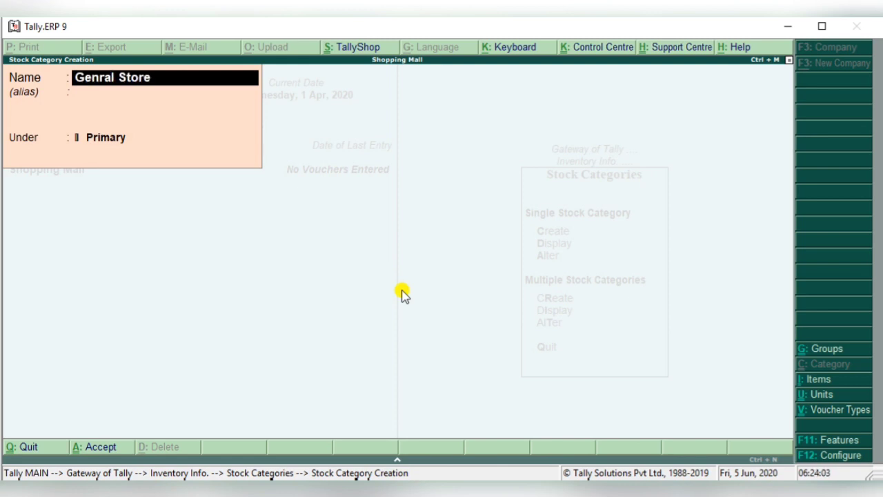
pyautogui.press('Return')
pyautogui.press('Return')
pyautogui.press('Return')
pyautogui.press('Return')
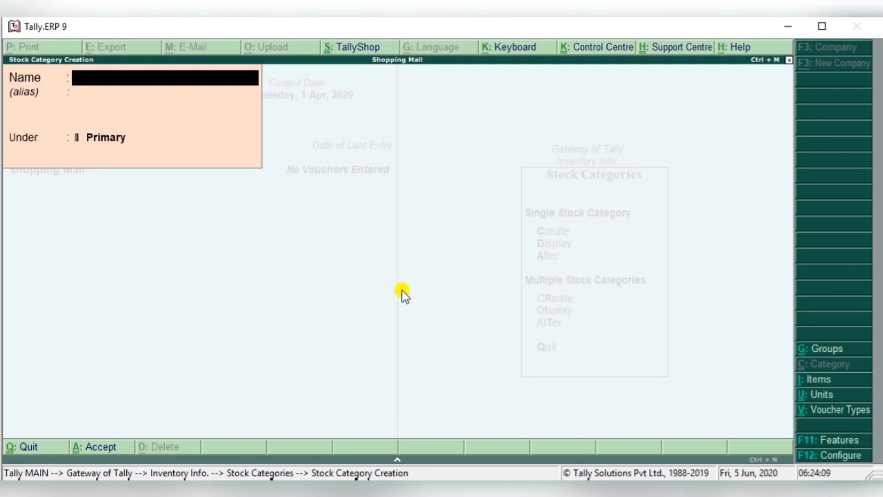
pyautogui.press('Escape')
pyautogui.press('y')
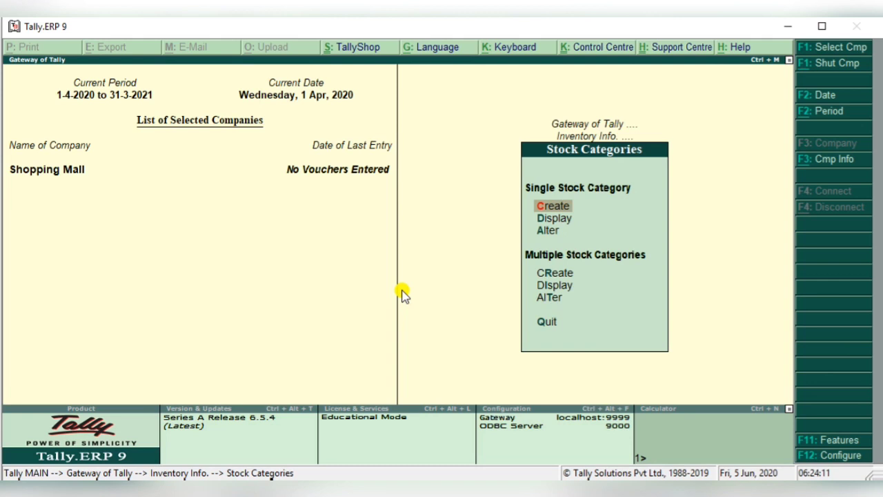
pyautogui.press('Escape')
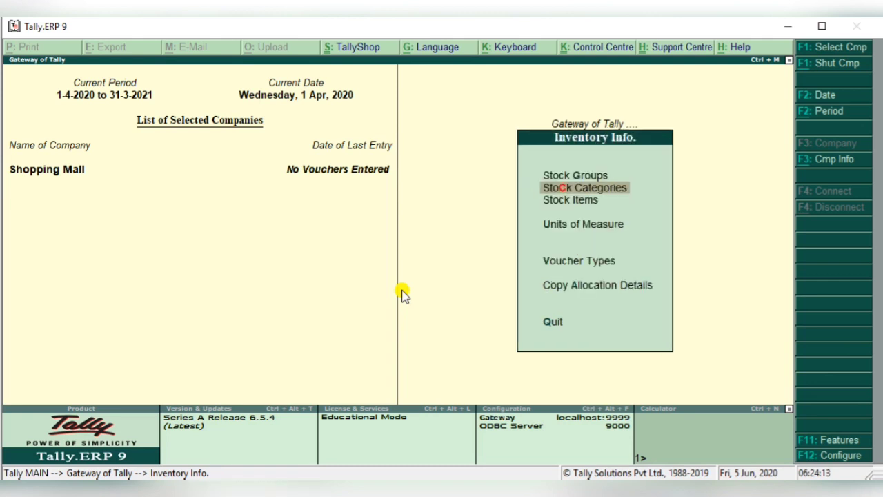
# - Create a simple unit of measure with symbol nos, formal name Number and 0 decimal places
pyautogui.press('Down')
pyautogui.press('Down')
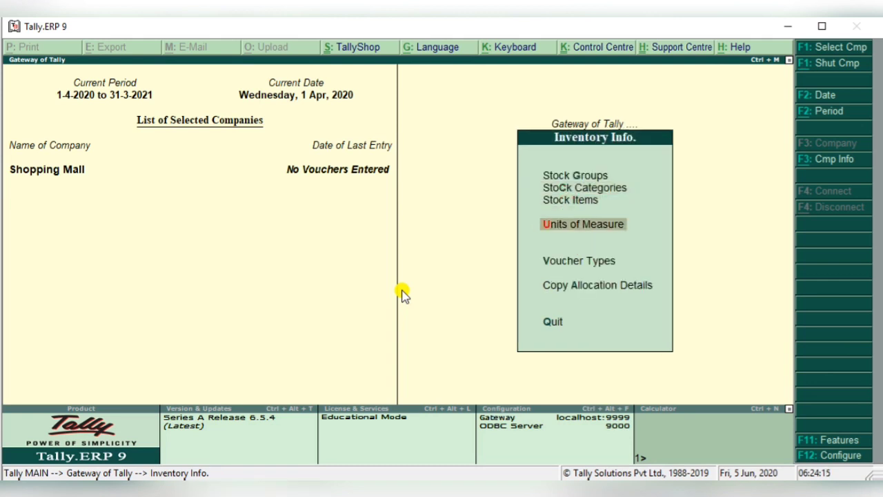
pyautogui.press('Return')
pyautogui.press('Return')
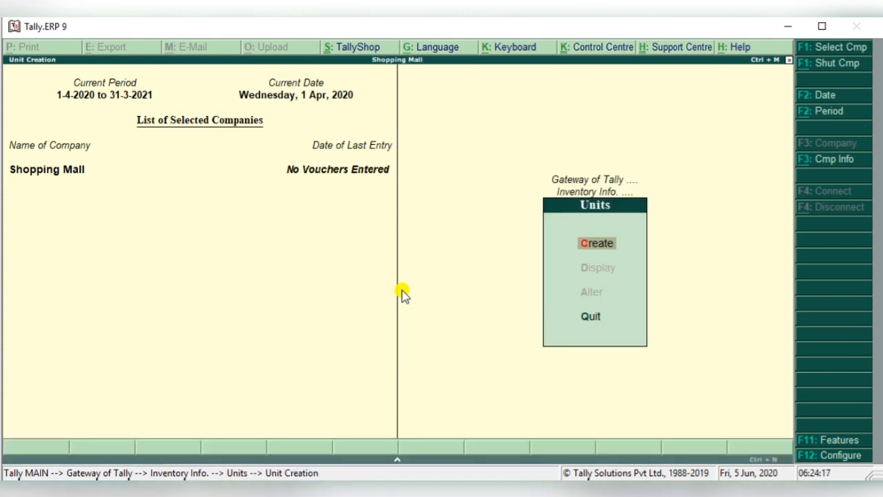
pyautogui.write('nos')
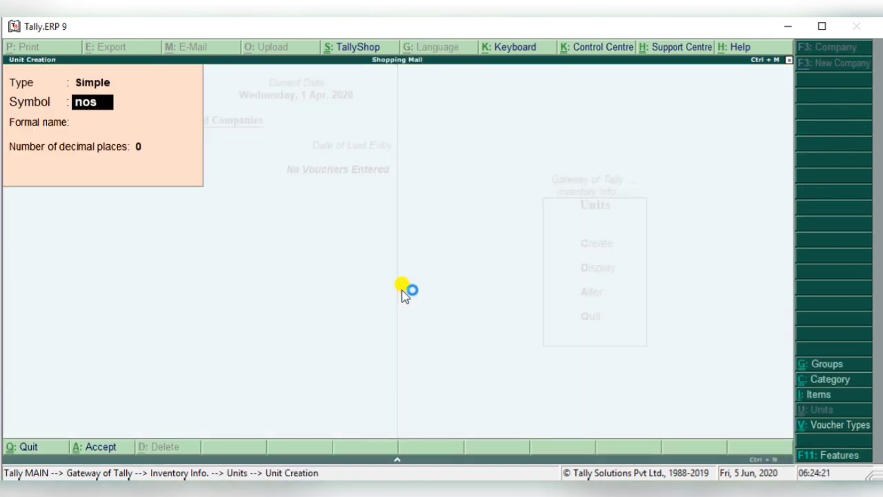
pyautogui.press('Return')
pyautogui.press('Return')
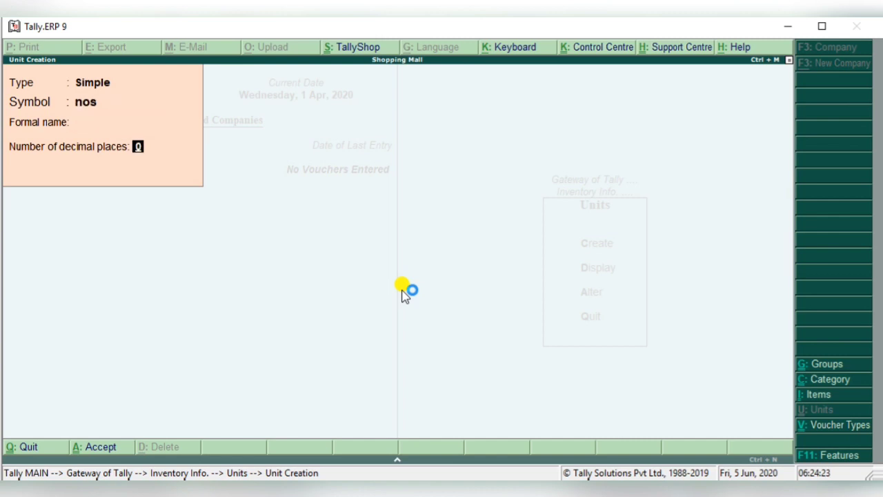
pyautogui.press('BackSpace')
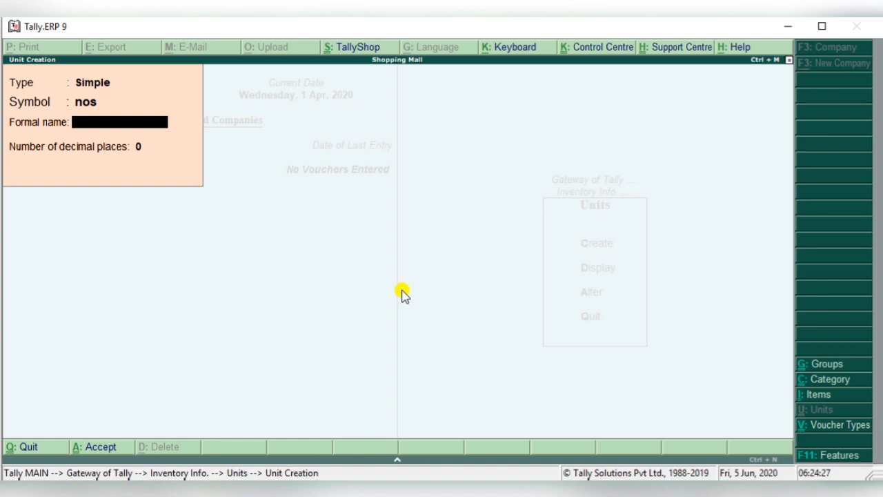
pyautogui.write('Number')
pyautogui.press('Return')
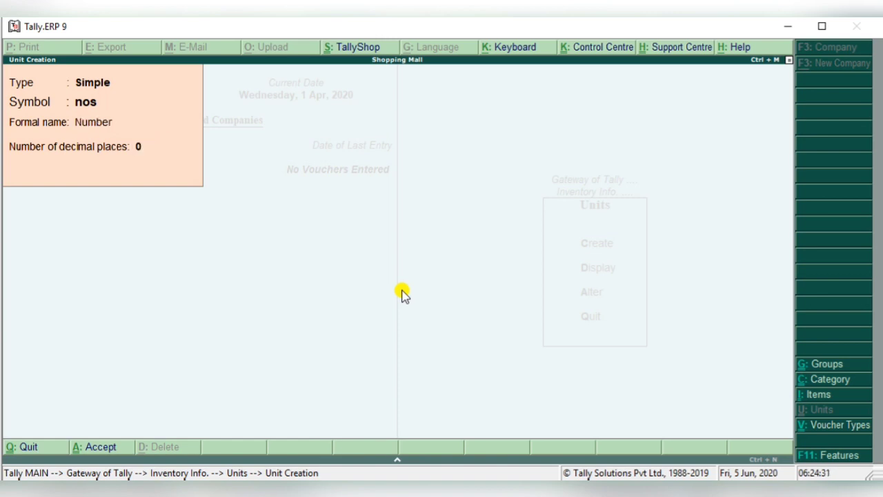
pyautogui.press('Return')
pyautogui.press('Return')
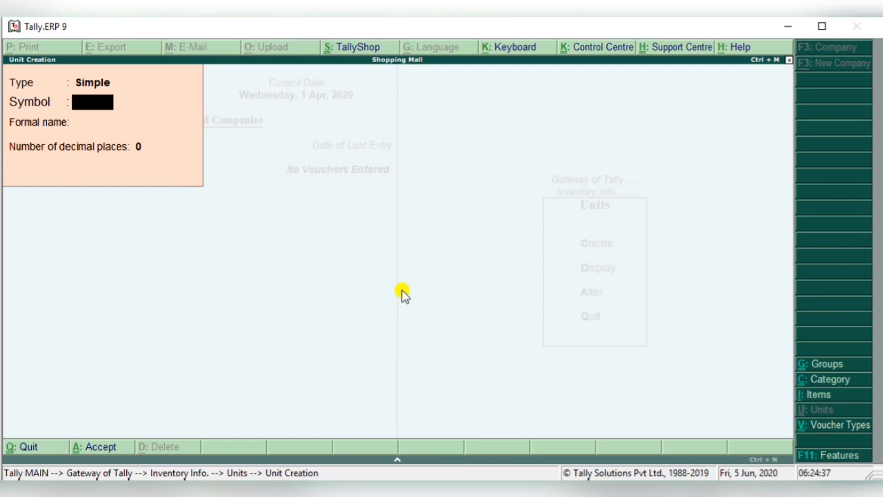
# - Create a simple unit with symbol Kg, formal name Kilogram and 0 decimal places, and leave unit creation
pyautogui.write('Kg')
pyautogui.press('Return')
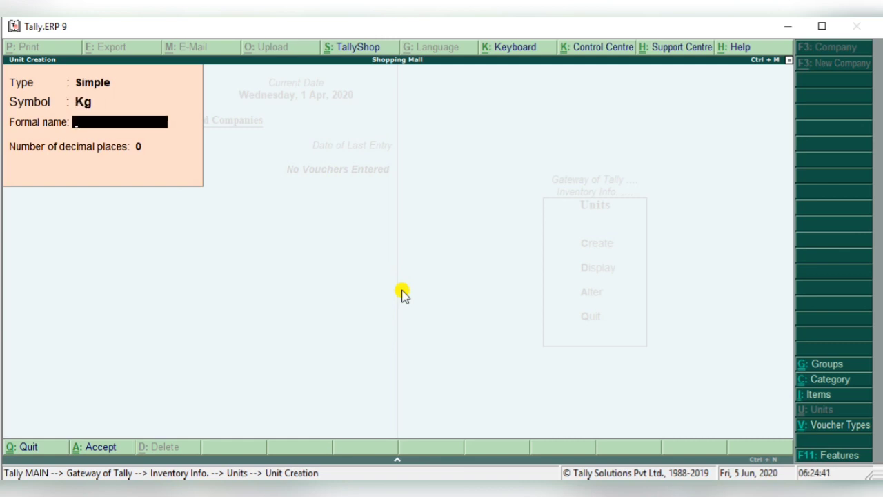
pyautogui.write('Kilogram')
pyautogui.press('Return')
pyautogui.press('Return')
pyautogui.press('Return')
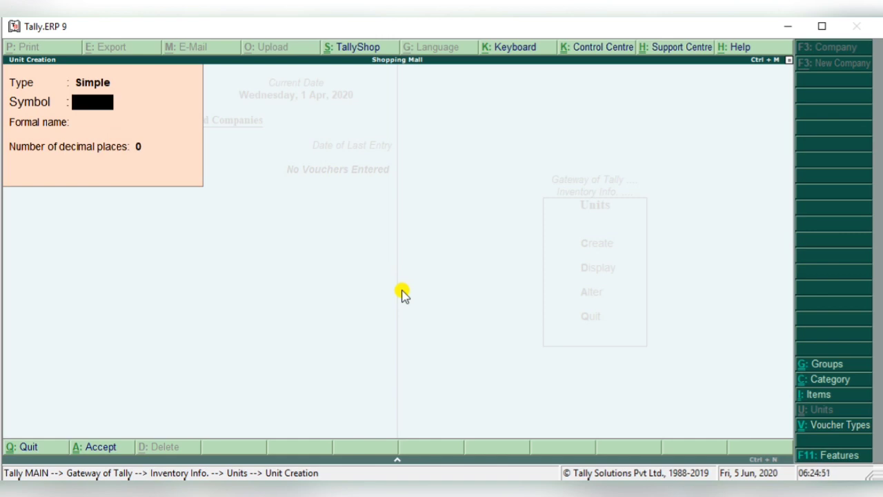
pyautogui.press('Escape')
pyautogui.press('Return')
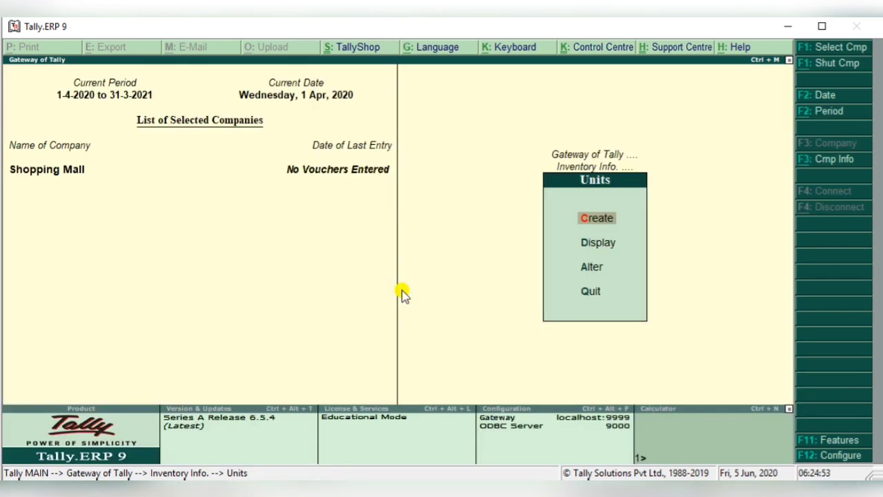
pyautogui.press('Escape')
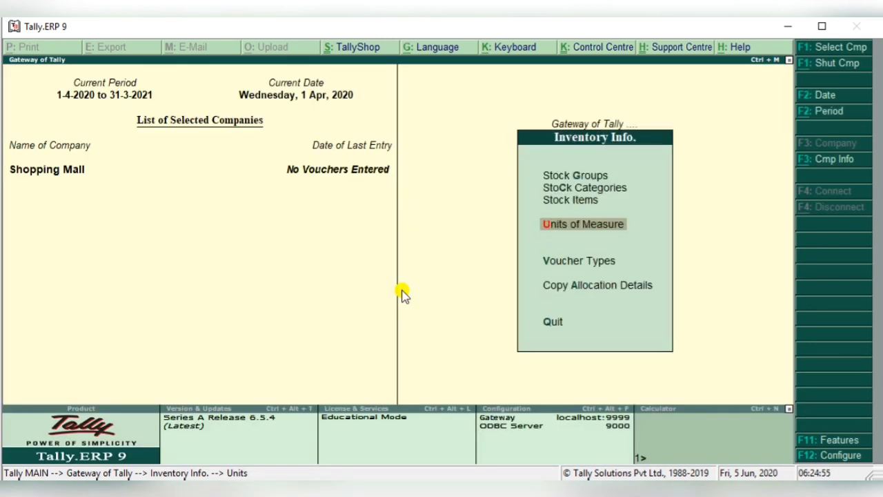
# - Start a new single stock item named Dell, without an alias
pyautogui.press('Up')
pyautogui.press('Up')
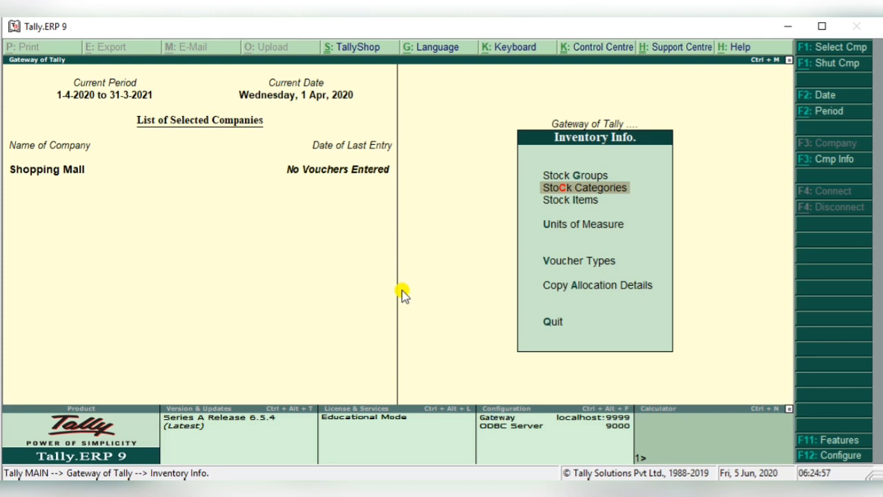
pyautogui.press('Down')
pyautogui.press('Return')
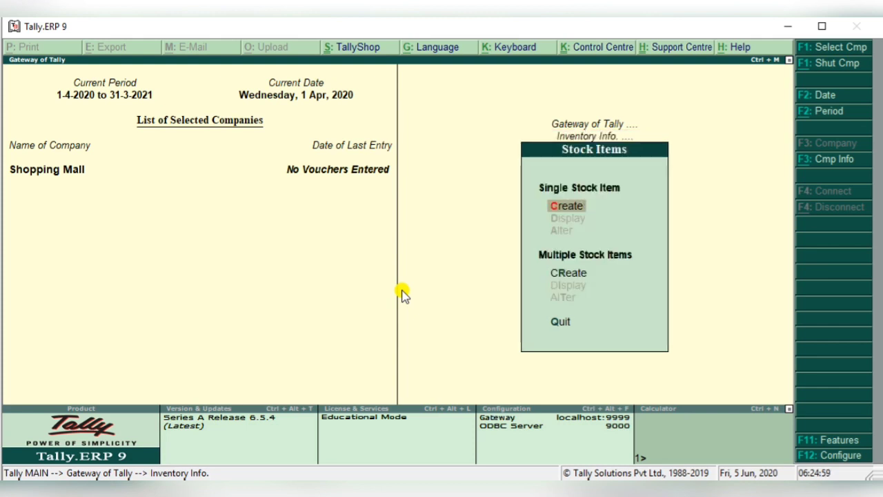
pyautogui.press('Return')
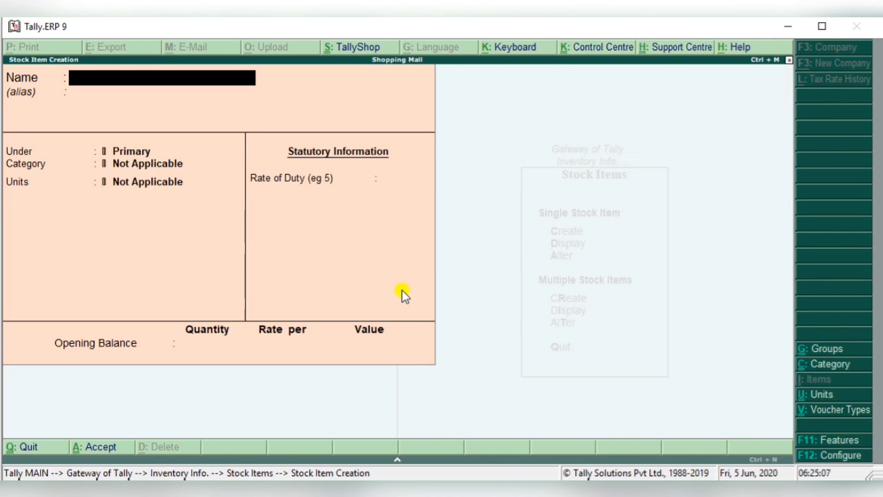
pyautogui.write('Dell')
pyautogui.press('Return')
pyautogui.press('Return')
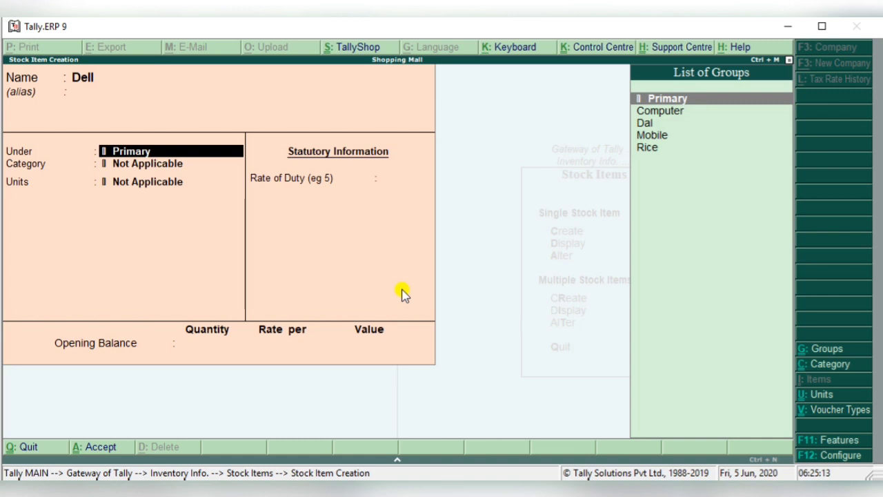
# - Place the Dell item under the Computer group and in the Electronics category
pyautogui.press('Down')
pyautogui.press('Down')
pyautogui.press('Down')
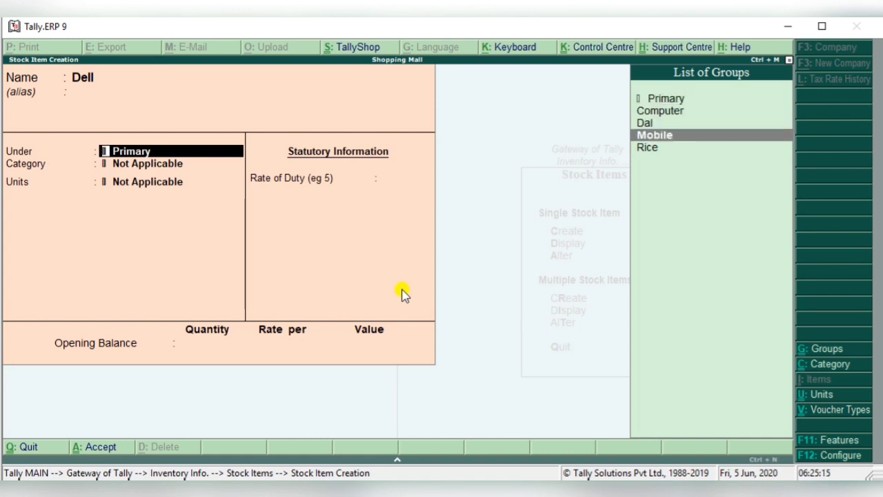
pyautogui.press('Up')
pyautogui.press('Up')
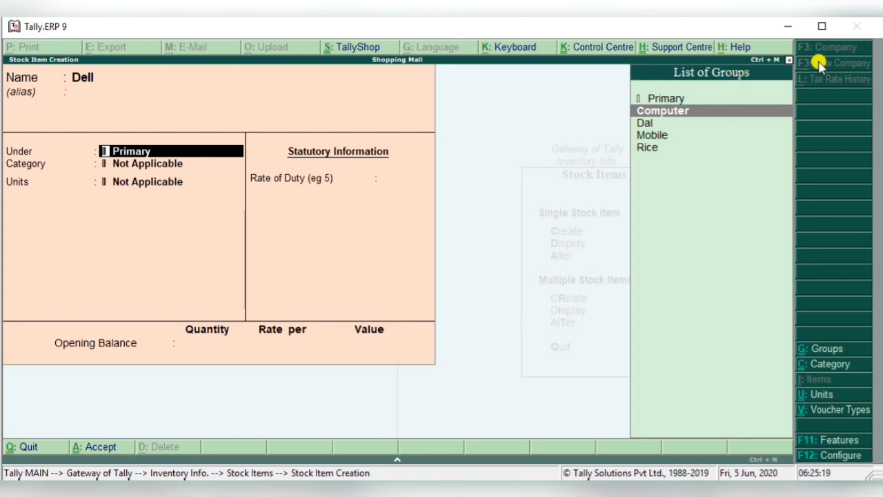
pyautogui.click(669, 112)
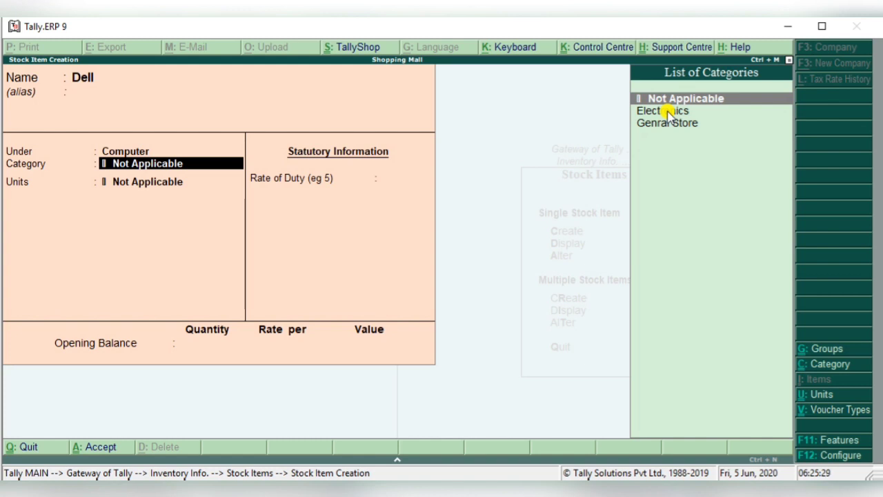
pyautogui.click(668, 112)
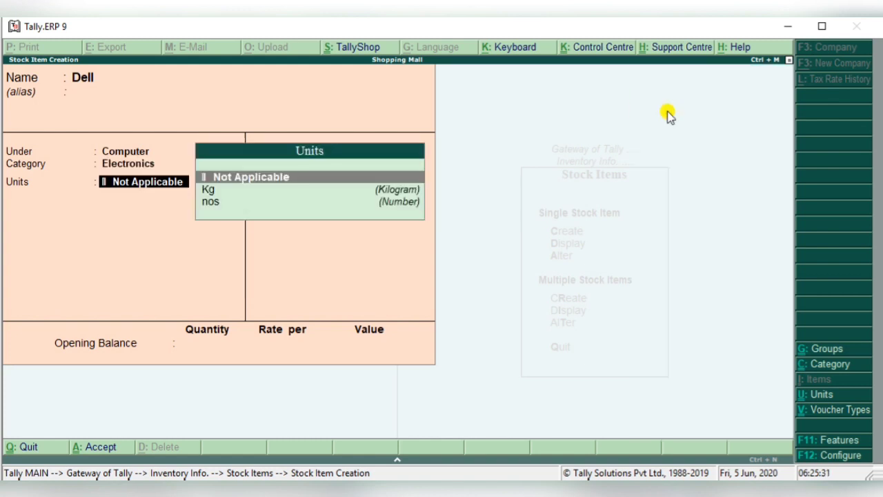
# - Set Dell's units to nos, with no BOM components and a rate of duty of 0, and save the item
pyautogui.press('Down')
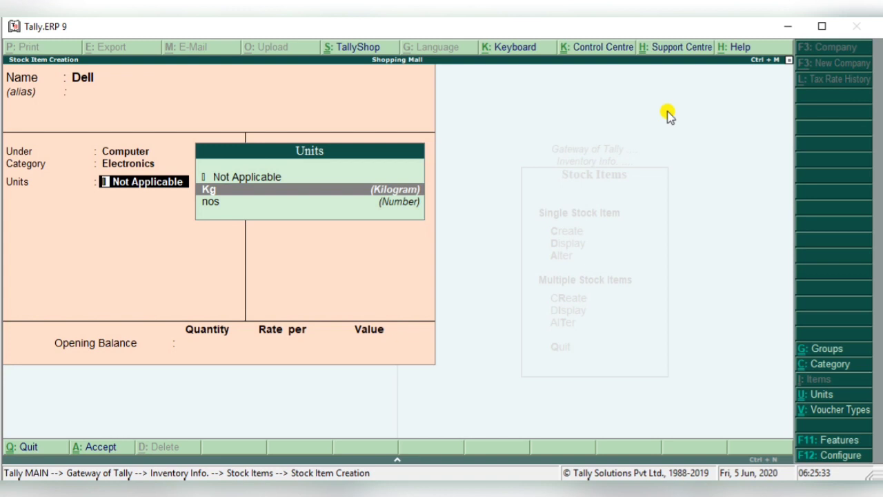
pyautogui.press('Down')
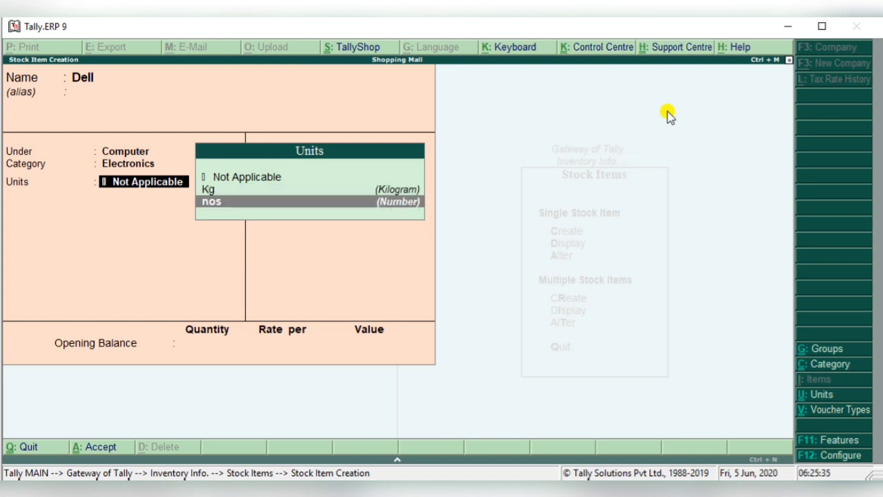
pyautogui.press('Return')
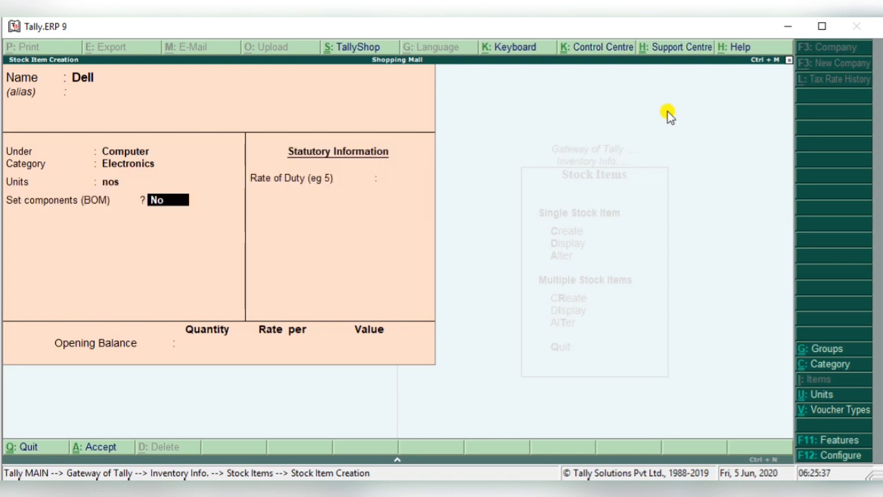
pyautogui.press('Return')
pyautogui.press('Return')
pyautogui.press('Return')
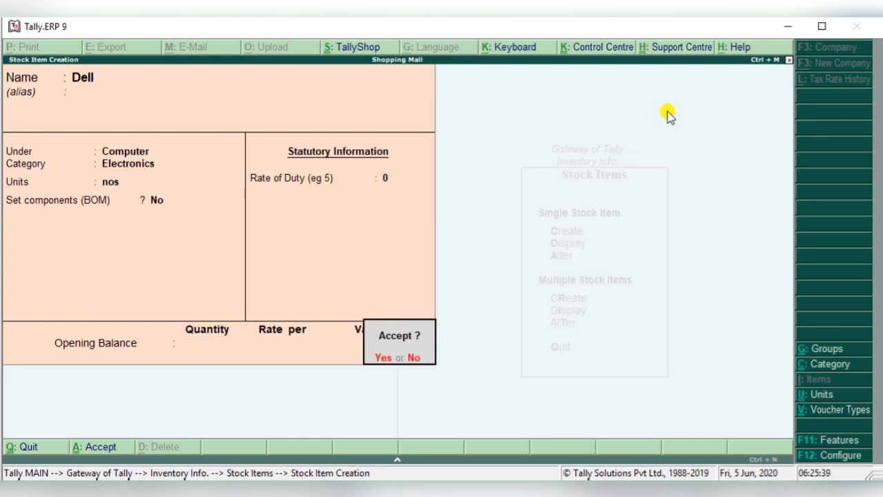
pyautogui.press('Return')
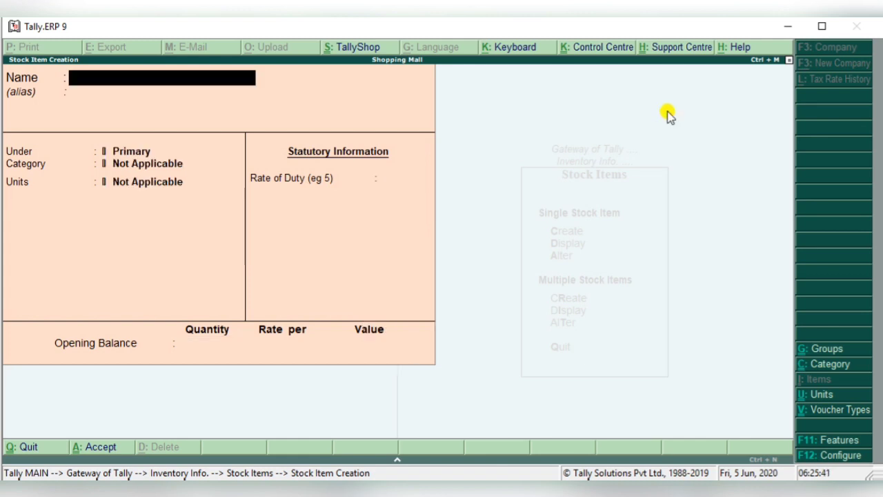
# - Name the next stock item Samsumg, without an alias
pyautogui.write('Samsumg')
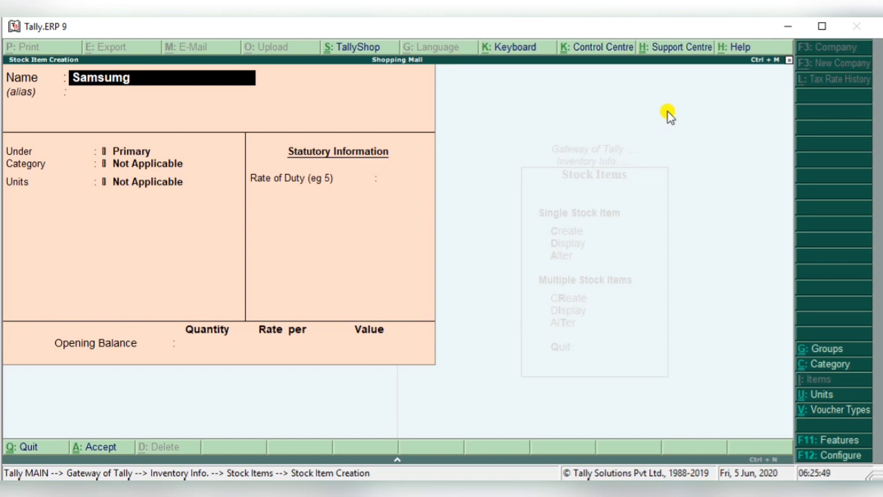
pyautogui.press('Return')
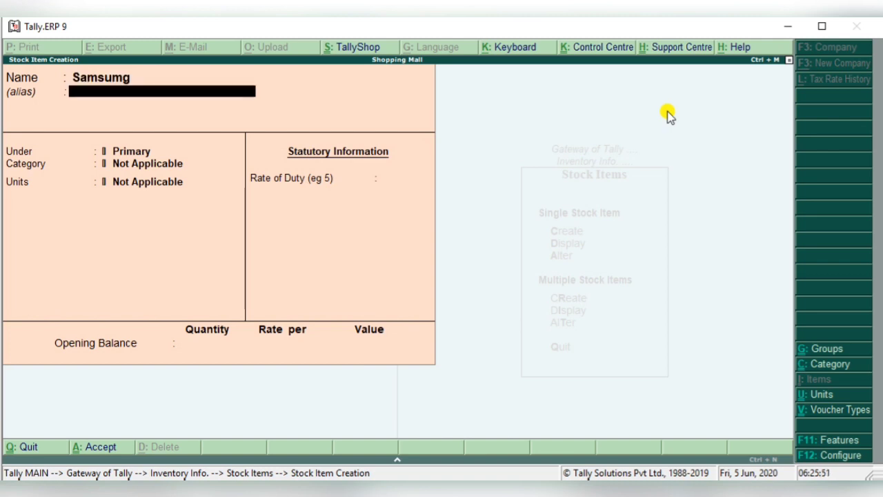
pyautogui.press('Return')
# - Place the Samsumg item under the Computer group and in the Electronics category
pyautogui.press('Down')
pyautogui.press('Return')
pyautogui.click(669, 114)
pyautogui.press('Return')
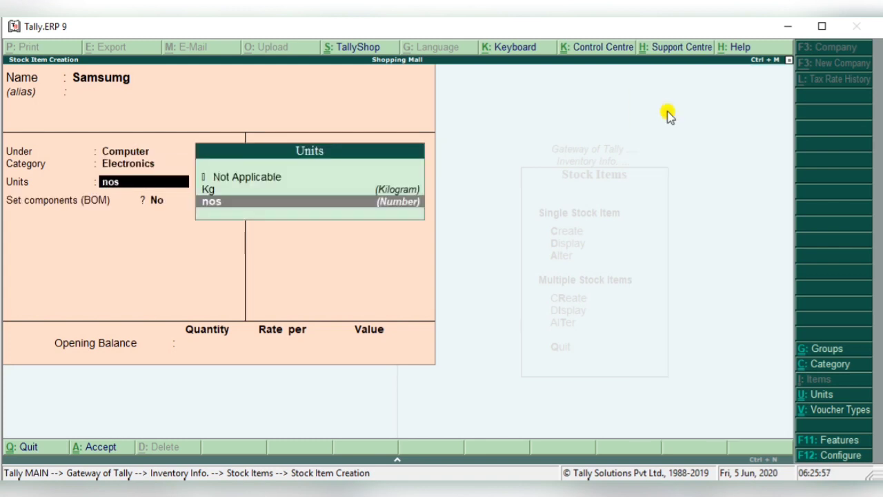
# - Set Samsumg's units to nos, with no BOM components and a rate of duty of 0, and save the item
pyautogui.press('Return')
pyautogui.press('Return')
pyautogui.press('Return')
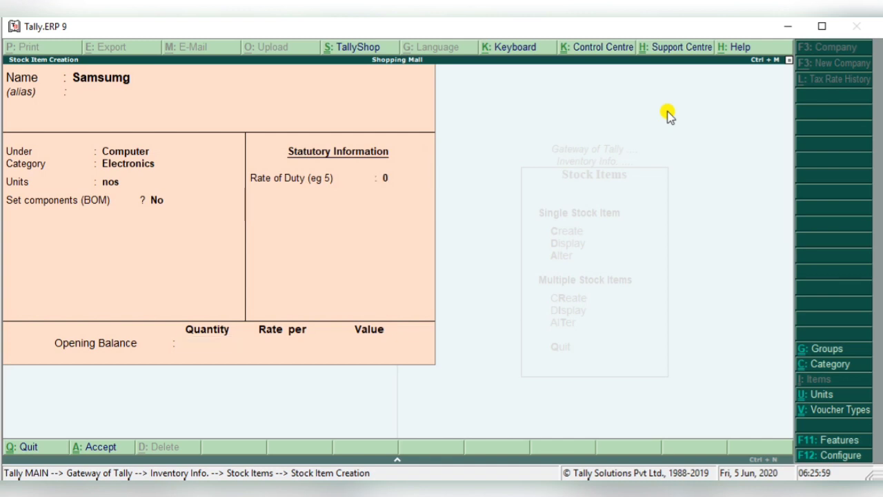
pyautogui.press('Return')
pyautogui.press('Return')
# - Name the next stock item Hari Patti, without an alias
pyautogui.write('Hari Patti')
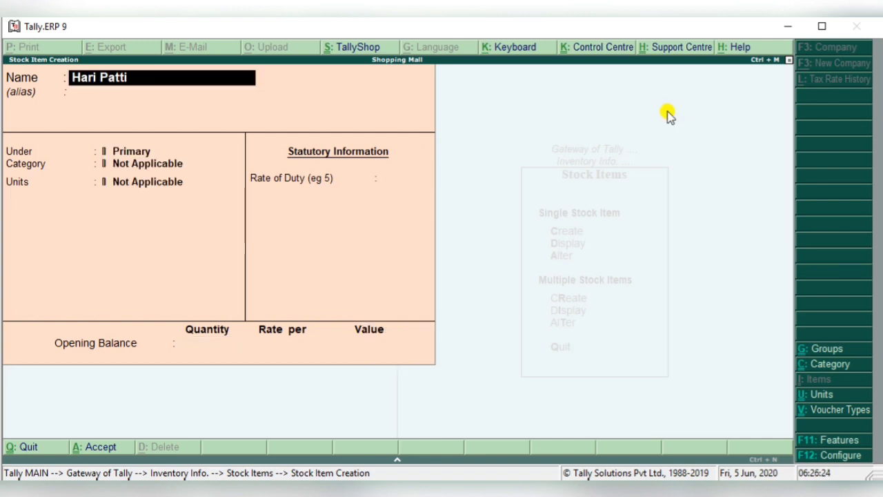
pyautogui.press('Return')
pyautogui.press('Return')
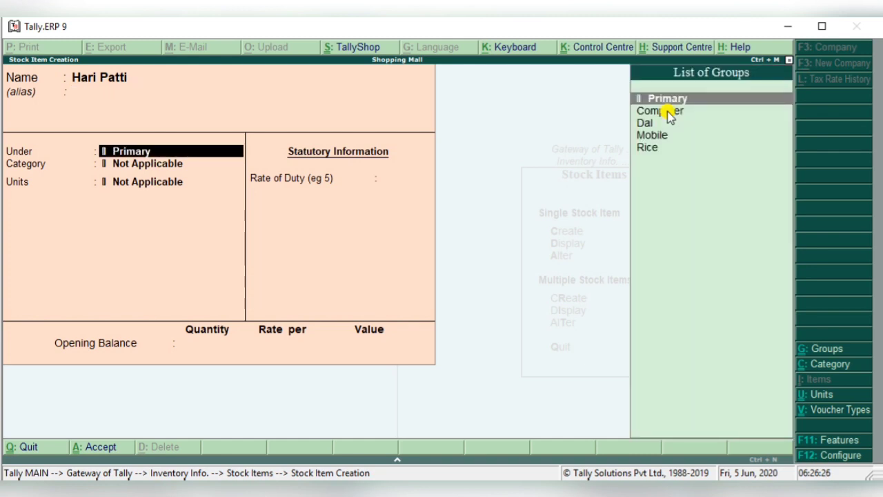
# - Place the Hari Patti item under the Rice group and in the Genral Store category
pyautogui.press('Down')
pyautogui.press('Down')
pyautogui.press('Down')
pyautogui.press('Down')
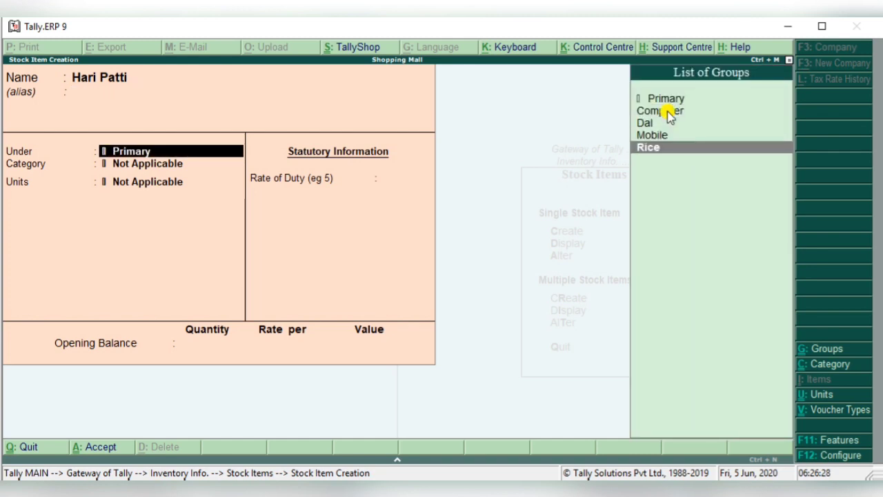
pyautogui.press('Return')
pyautogui.press('Down')
pyautogui.press('Down')
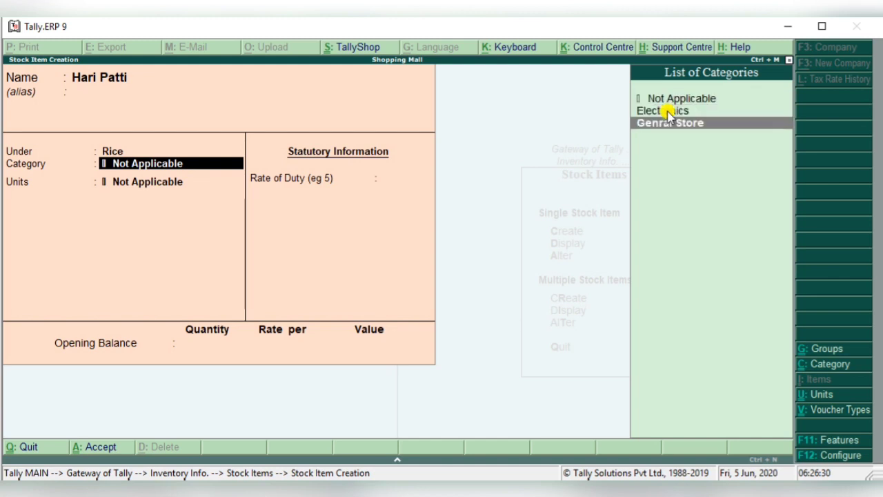
pyautogui.press('Return')
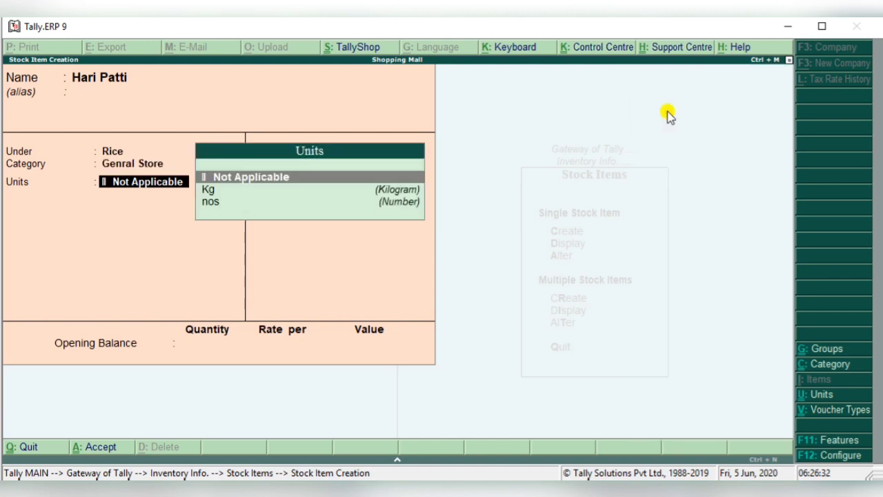
# - Set Hari Patti's units to Kg, with no BOM components and a rate of duty of 0, and save the item
pyautogui.press('Down')
pyautogui.press('Return')
pyautogui.press('Return')
pyautogui.press('Return')
pyautogui.press('Return')
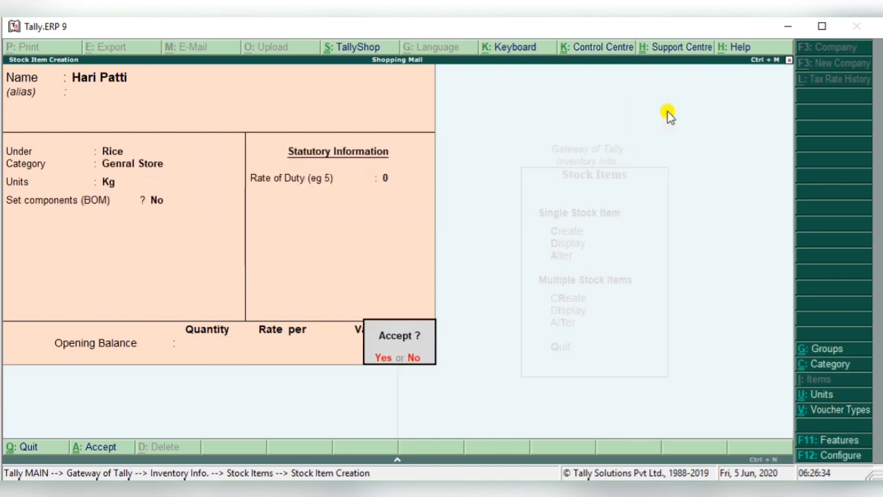
pyautogui.press('Return')
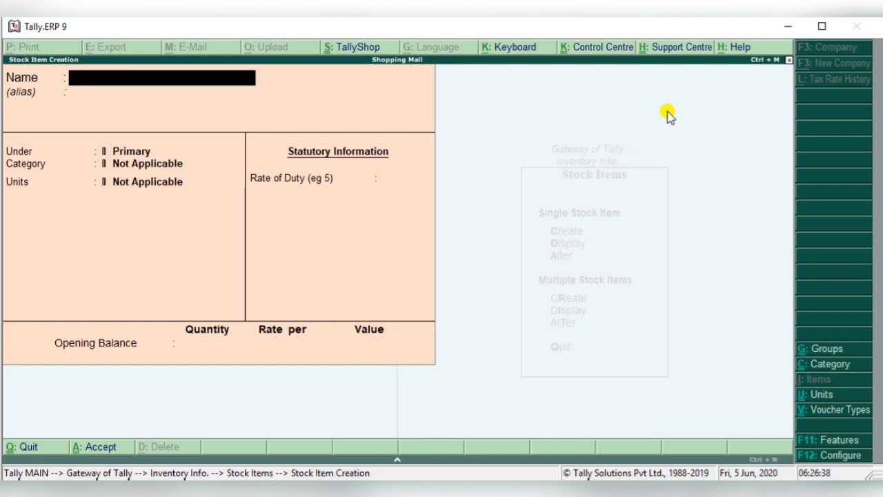
# - Name the next stock item Basmati, without an alias
pyautogui.write('Basmati')
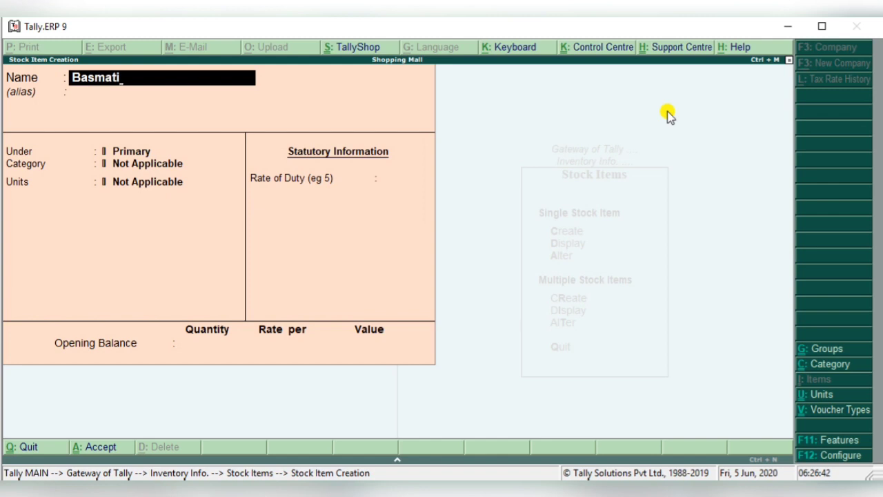
pyautogui.press('Return')
pyautogui.press('Return')
pyautogui.press('Return')
pyautogui.press('BackSpace')
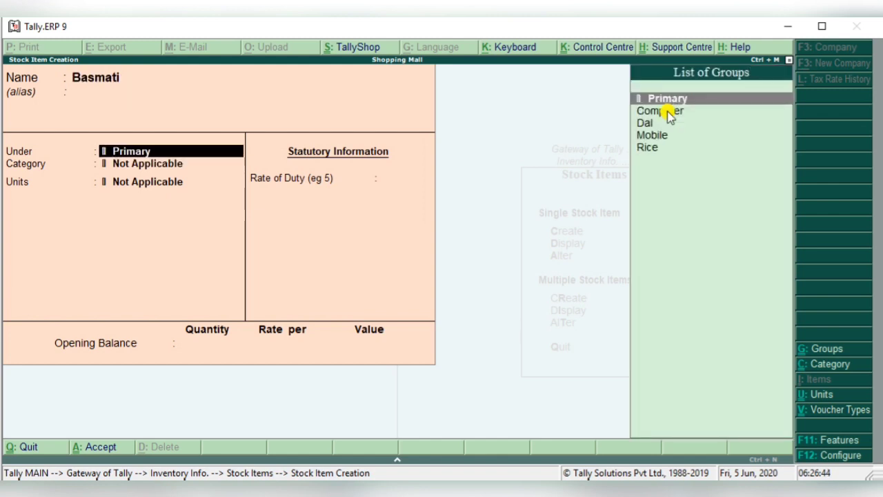
# - Place the Basmati item under the Rice group and in the Genral Store category
pyautogui.press('Down')
pyautogui.press('Down')
pyautogui.press('Down')
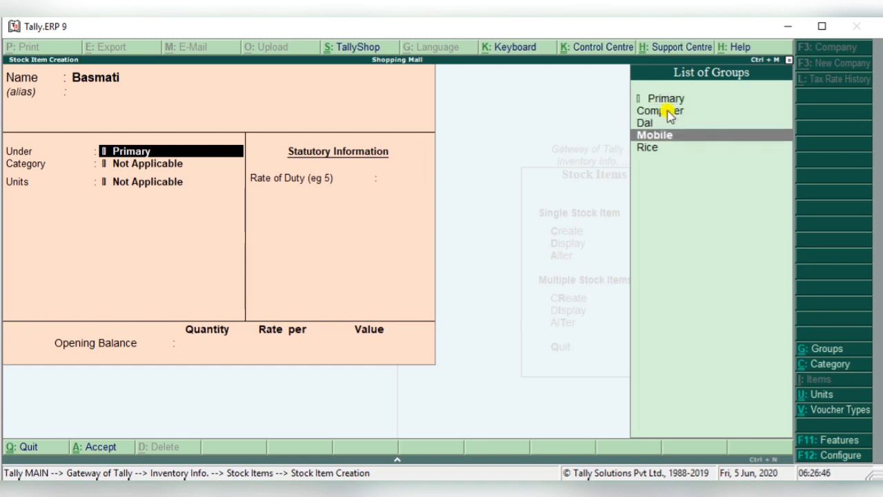
pyautogui.press('Down')
pyautogui.press('Return')
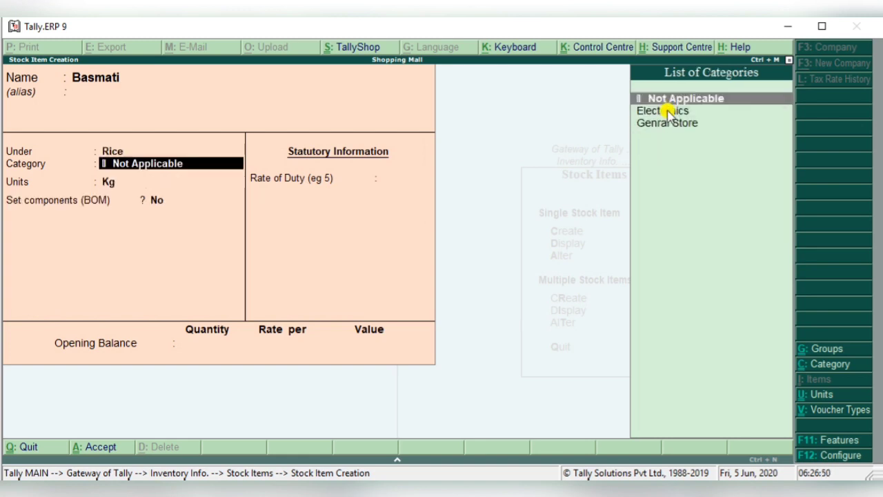
pyautogui.press('Down')
pyautogui.press('Down')
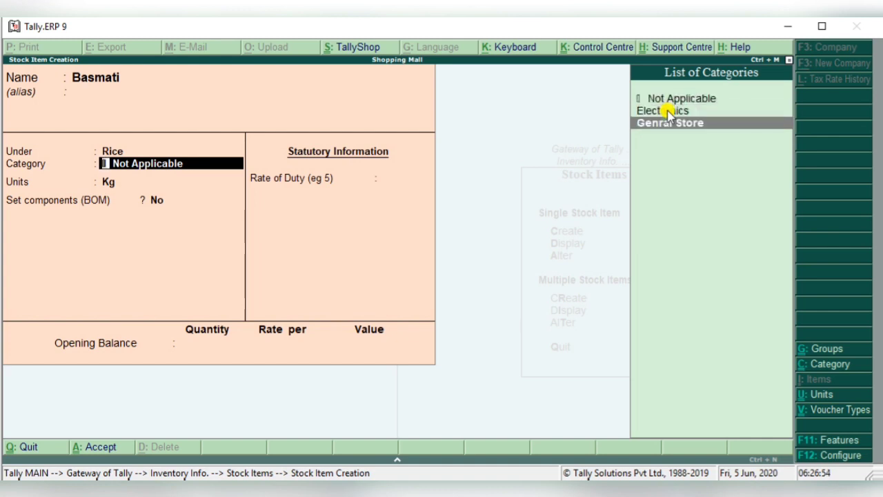
pyautogui.press('Return')
# - Keep Basmati's units as Kg, with no BOM components and a rate of duty of 0, and save the item
pyautogui.press('Return')
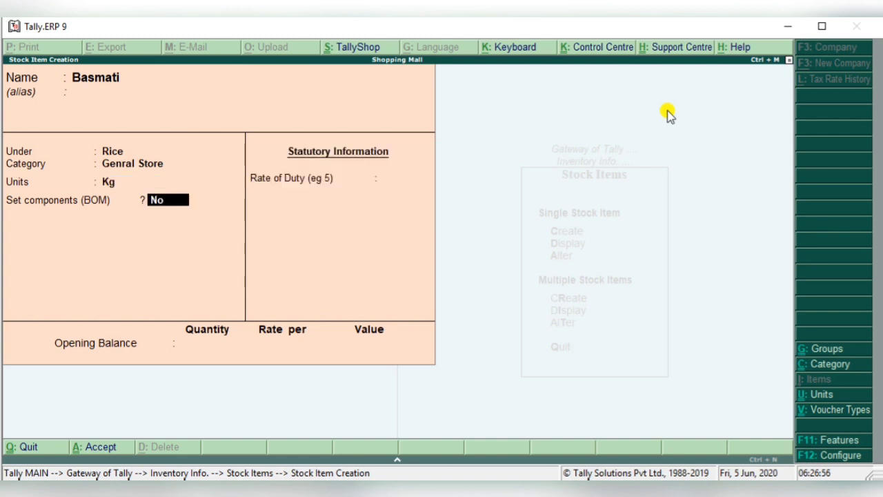
pyautogui.press('Return')
pyautogui.press('Return')
pyautogui.press('Return')
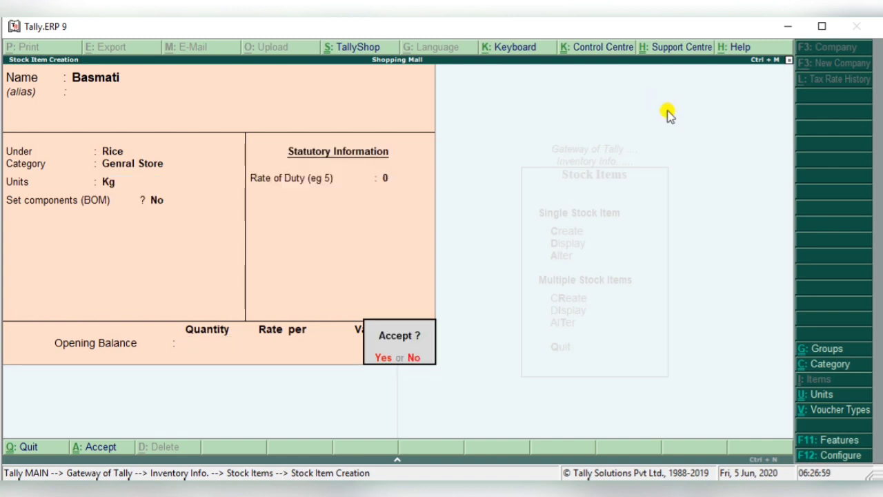
pyautogui.press('Return')
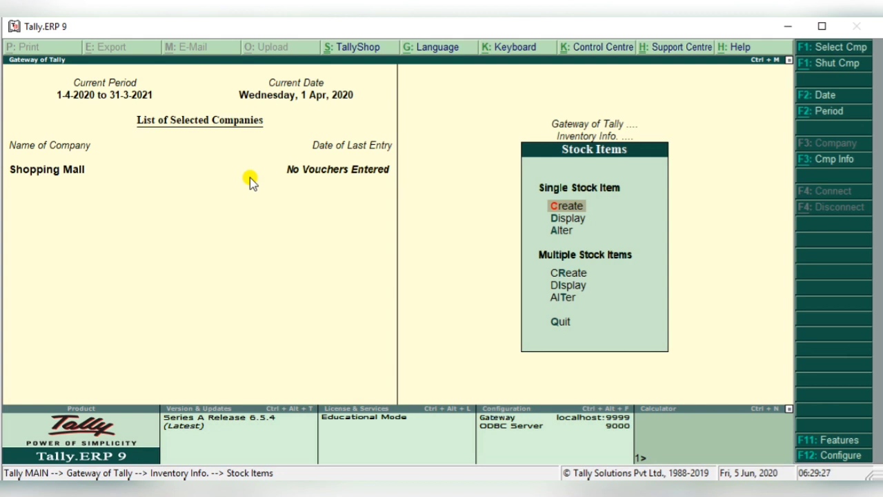
# - Open the Arhar stock item from the list of stock items to examine its group, category and units, and close it without changes
pyautogui.press('d')
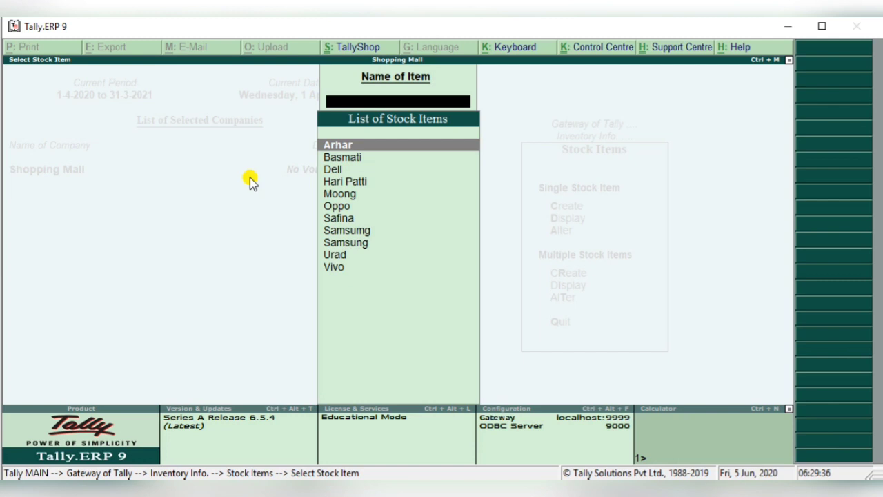
pyautogui.press('Return')
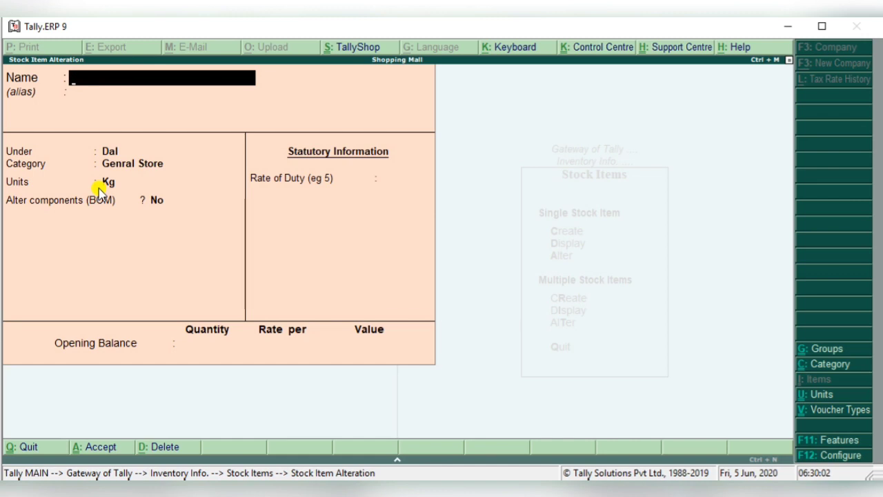
pyautogui.press('Escape')
pyautogui.press('Escape')
pyautogui.press('Escape')
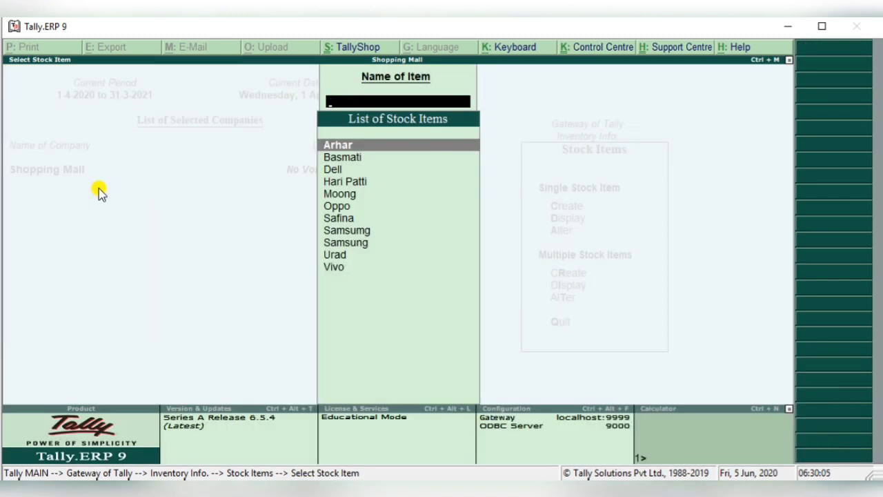
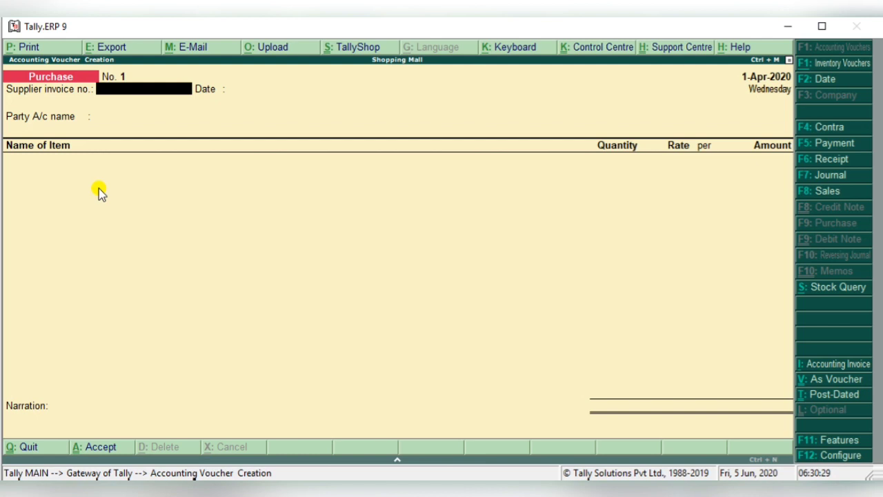
# - Leave the supplier invoice number and date blank, choose Cash as the party account, and accept the party details
pyautogui.press('Return')
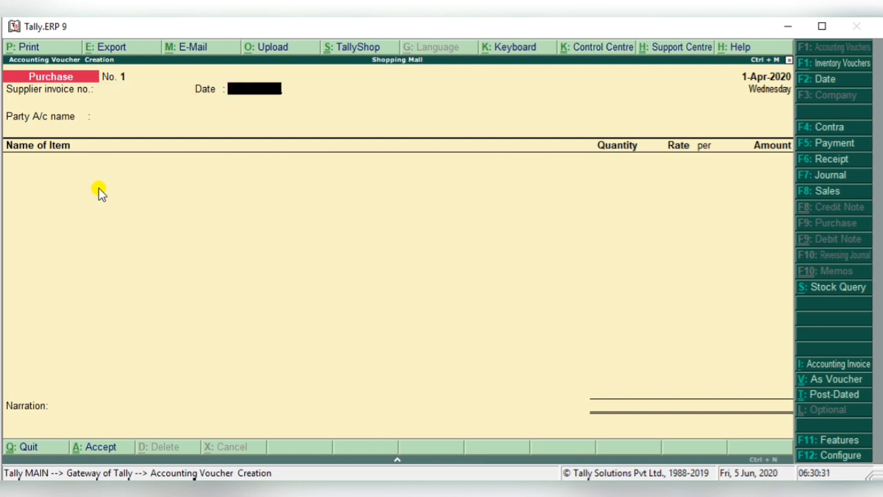
pyautogui.press('Return')
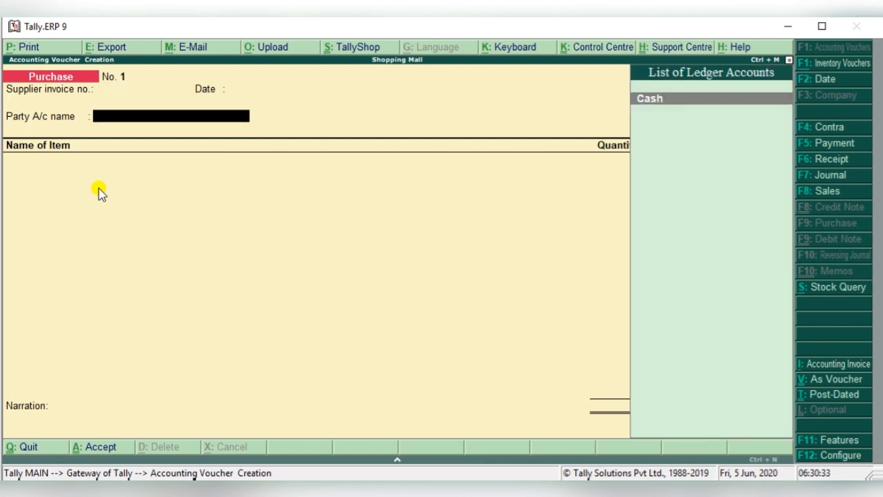
pyautogui.press('Return')
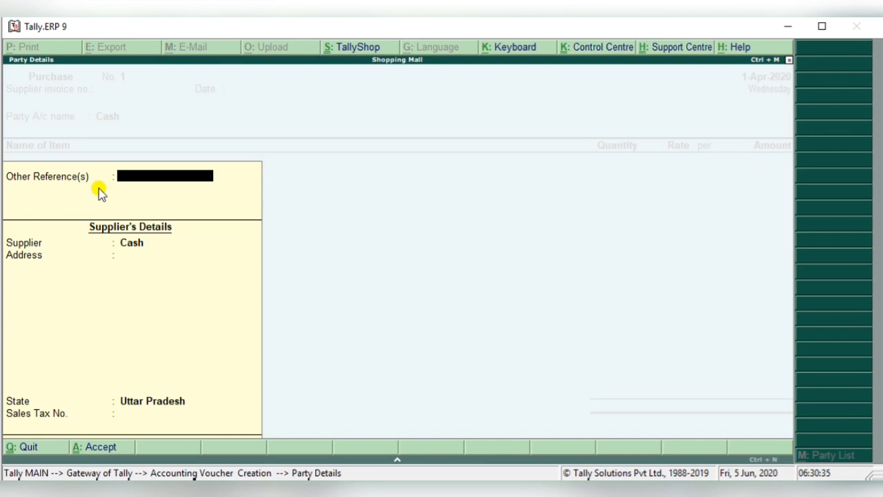
pyautogui.press('Return')
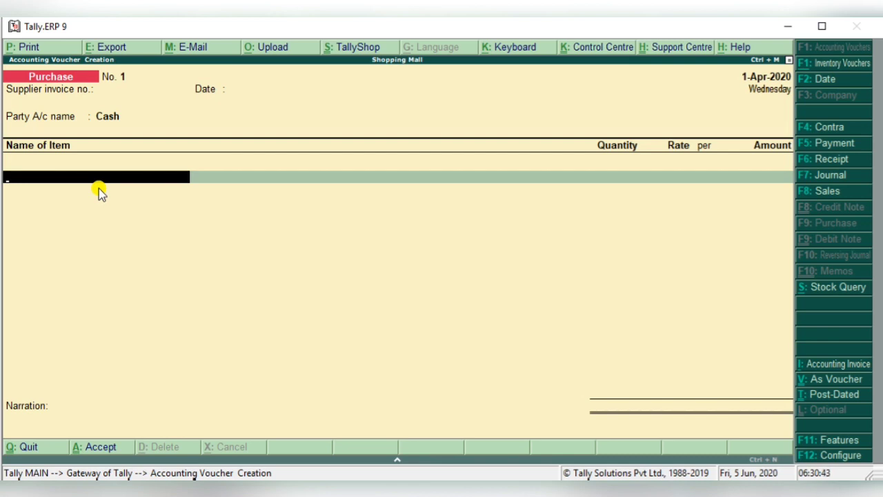
# - Add Arhar as the first stock item on the purchase voucher
pyautogui.press('space')
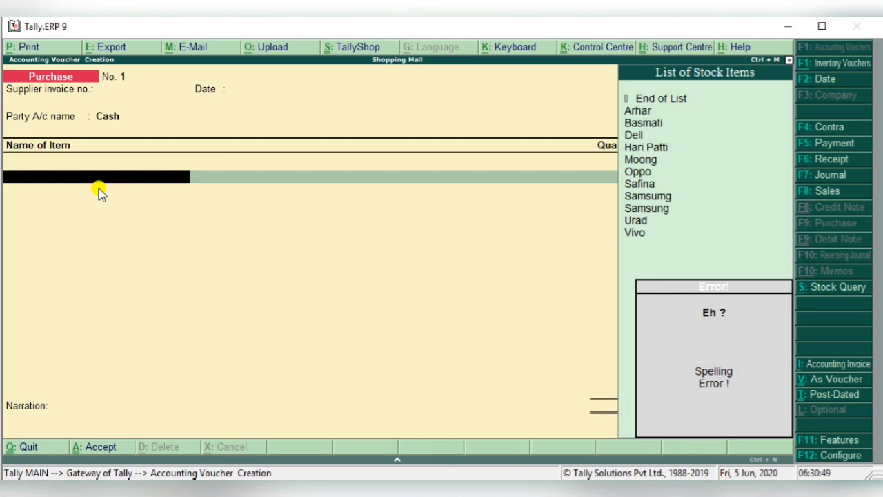
pyautogui.press('Escape')
pyautogui.press('Down')
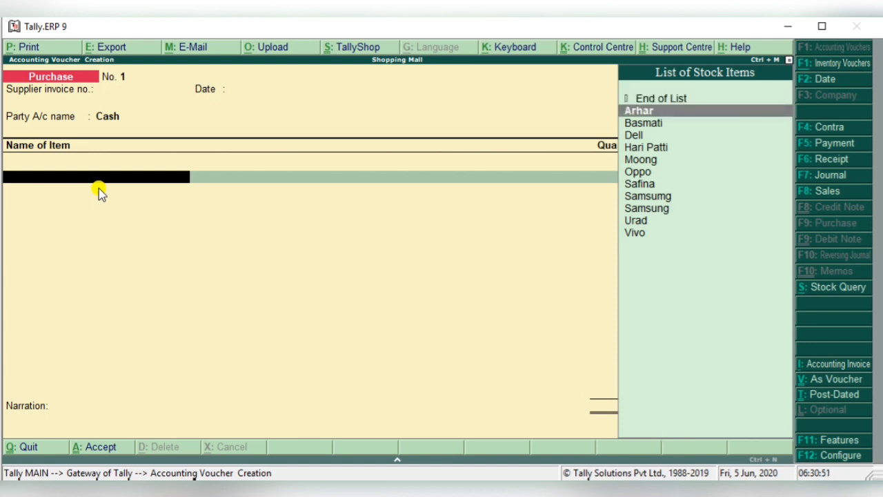
pyautogui.press('Return')
pyautogui.click(99, 188)
pyautogui.write('120 Kg')
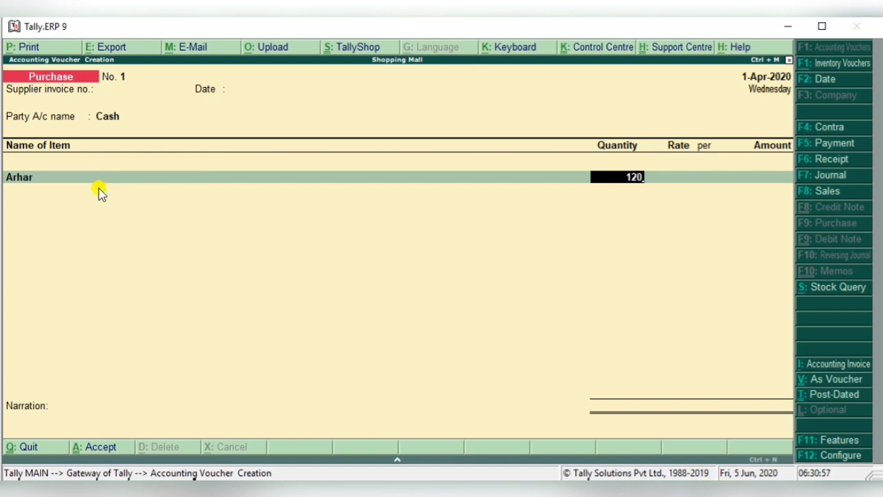
pyautogui.press('Return')
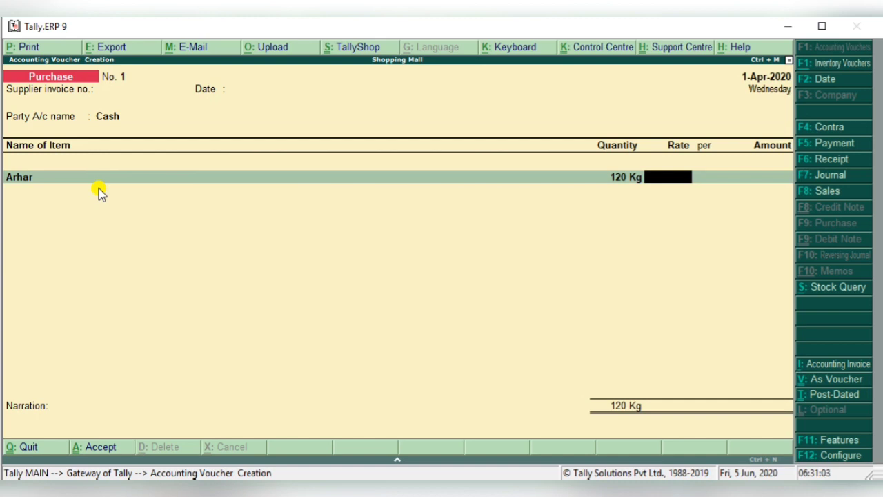
pyautogui.press('BackSpace')
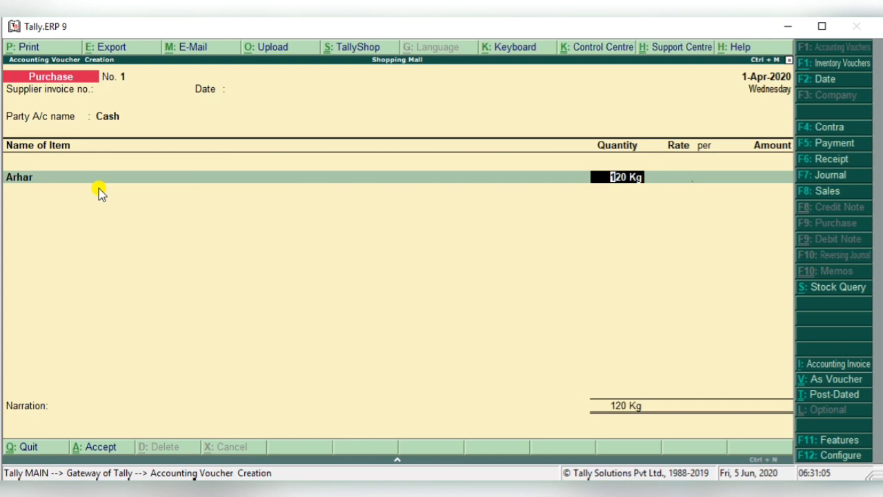
pyautogui.press('BackSpace')
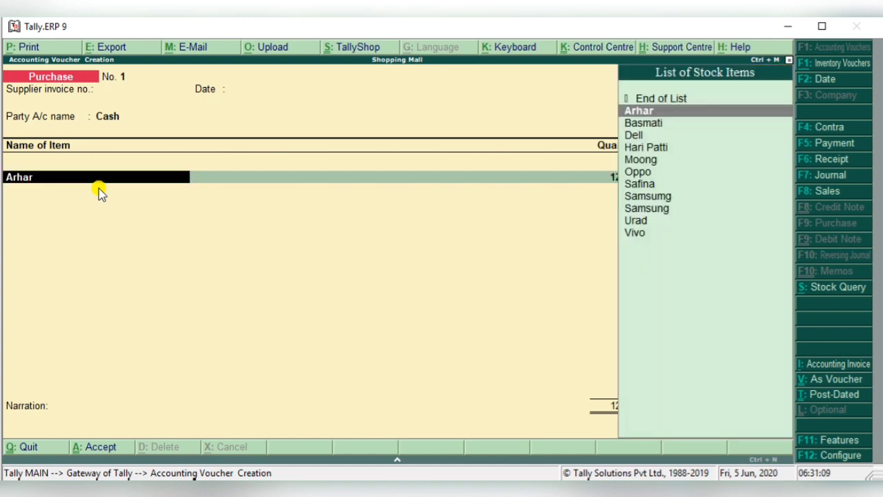
pyautogui.press('Return')
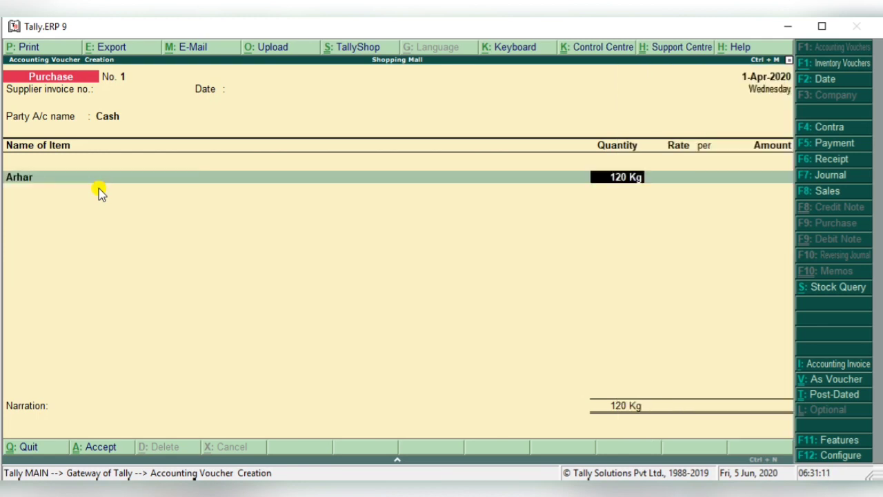
# - Set Arhar's quantity to 100 Kg and its rate to 120 per Kg, and accept the amount
pyautogui.write('100')
pyautogui.press('Return')
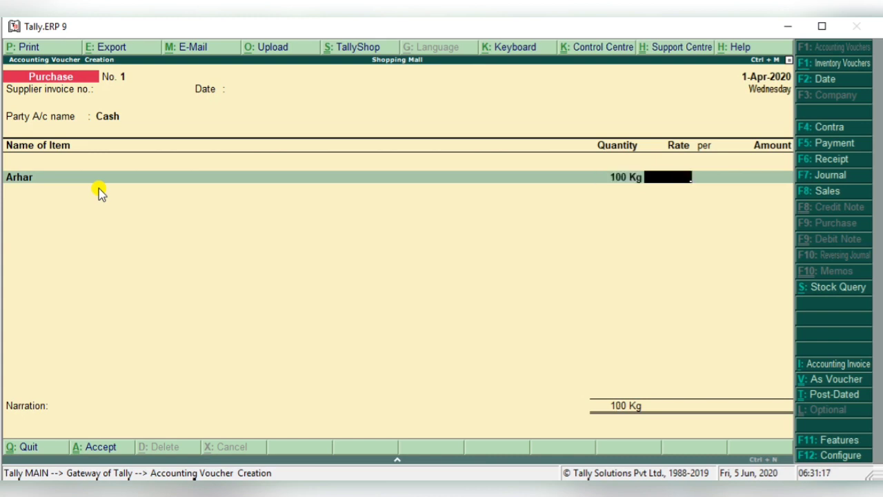
pyautogui.write('120')
pyautogui.press('Return')
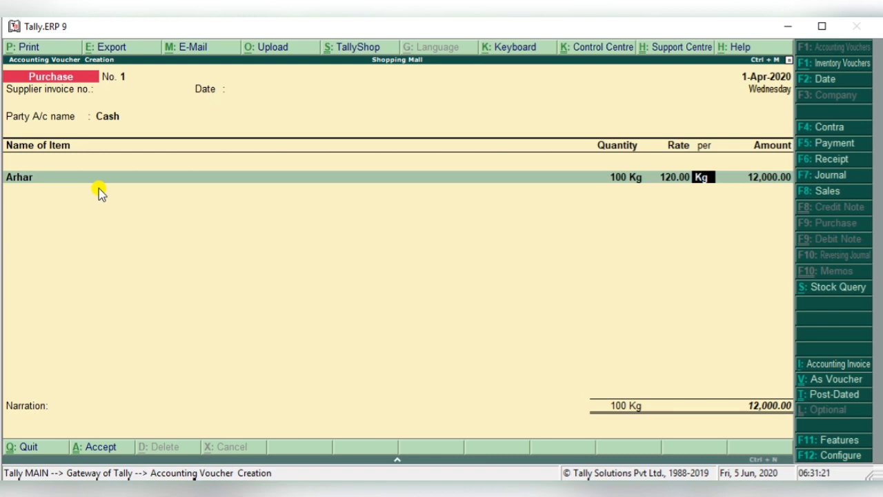
pyautogui.press('Return')
pyautogui.press('Return')
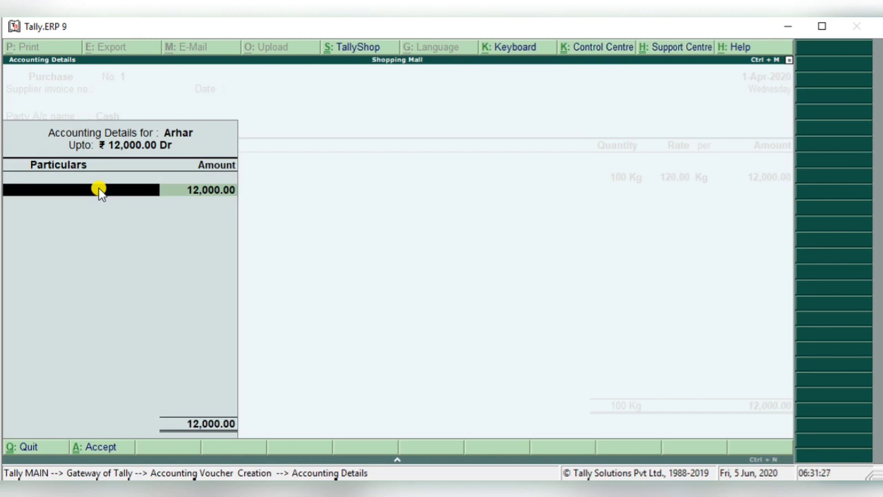
# - Create a ledger named Purchase, without an alias, under Purchase Accounts from Arhar's accounting details
pyautogui.hotkey('alt', 'c')
pyautogui.write('Purch')
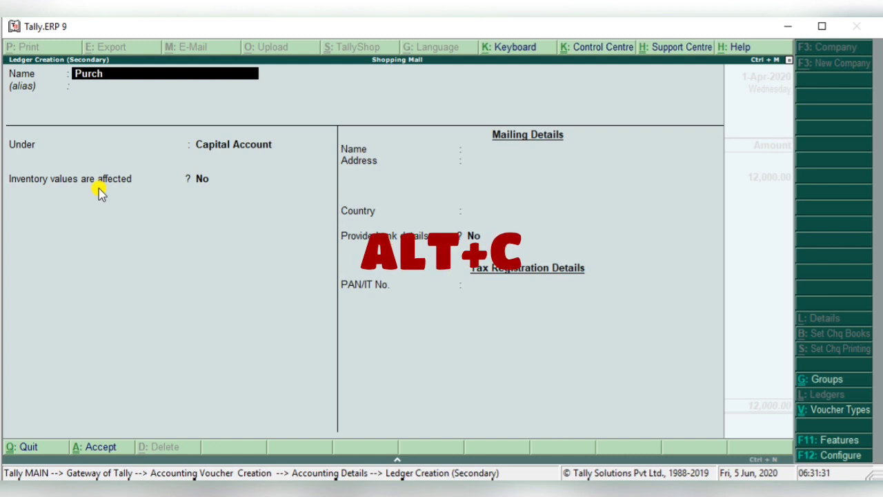
pyautogui.write('ase')
pyautogui.press('Return')
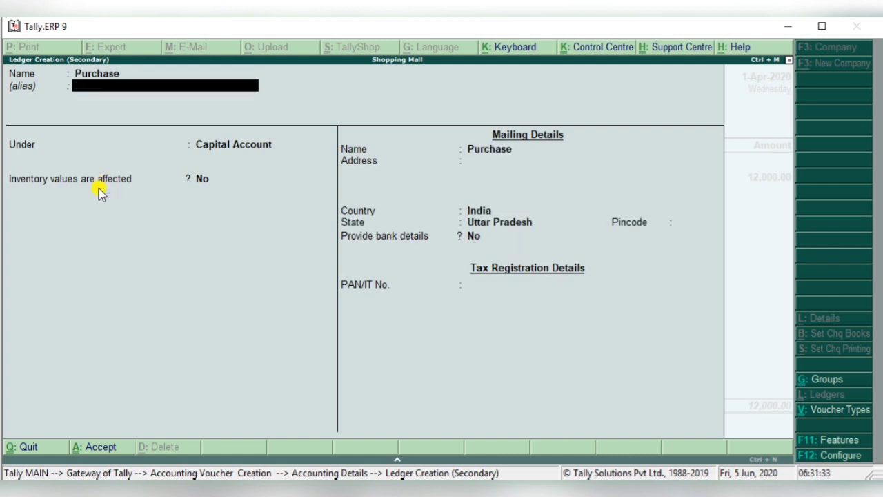
pyautogui.press('Return')
pyautogui.write('P')
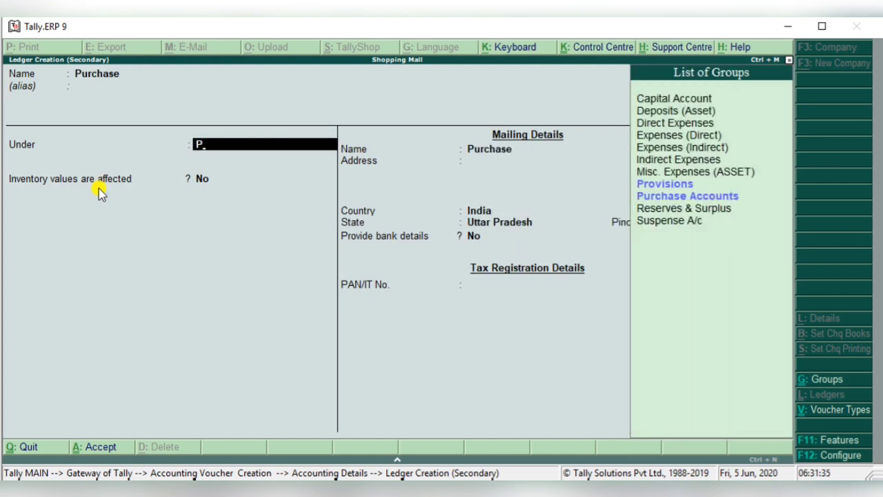
pyautogui.press('Down')
pyautogui.press('Return')
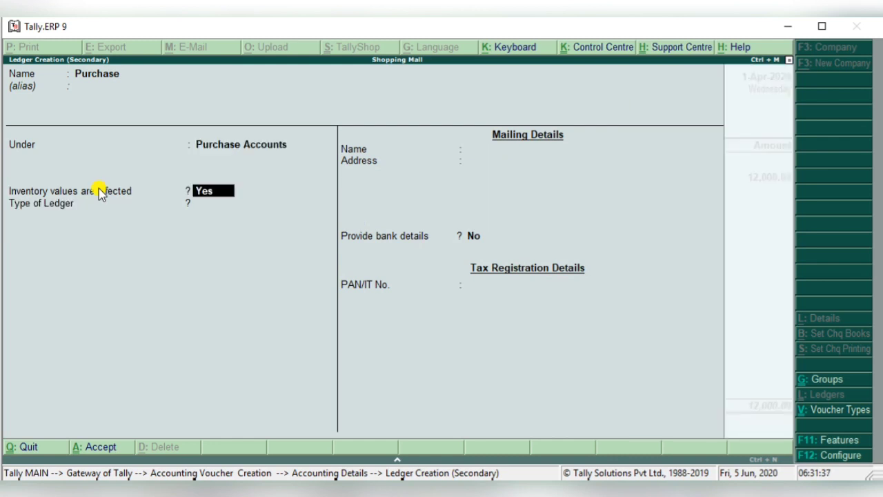
# - Keep inventory values affected set to Yes, leave the ledger's remaining details unchanged, and save it for the Arhar allocation
pyautogui.press('Return')
pyautogui.press('BackSpace')
pyautogui.press('Return')
pyautogui.press('Return')
pyautogui.press('Return')
pyautogui.press('Return')
pyautogui.press('Return')
pyautogui.press('Return')
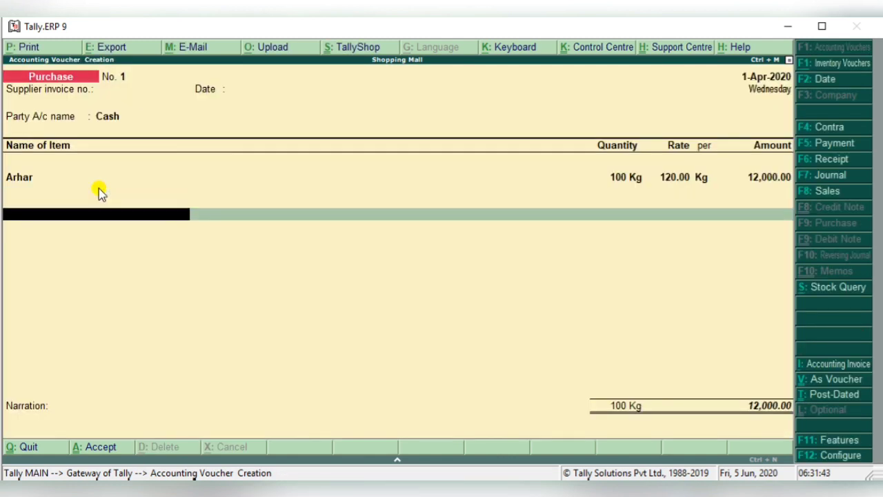
# - Go back to Arhar's amount and reconfirm it with its accounting details, continuing to a new item line
pyautogui.press('BackSpace')
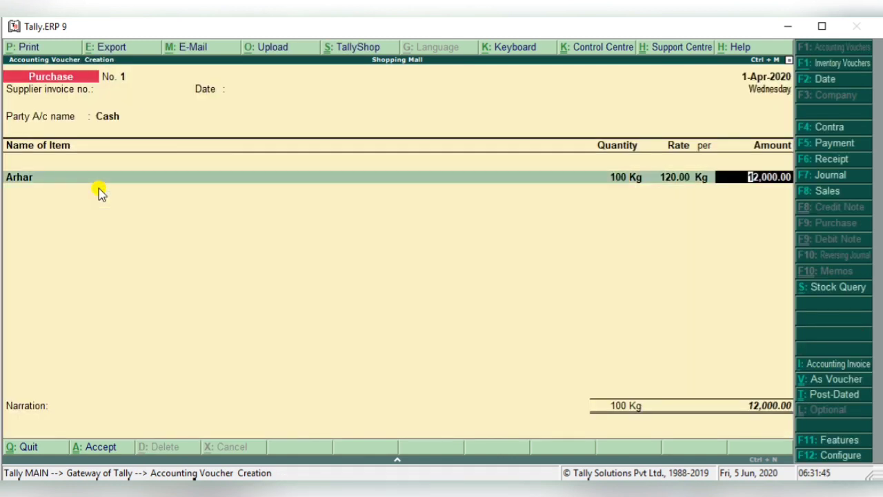
pyautogui.press('Return')
pyautogui.press('Return')
pyautogui.press('Return')
pyautogui.press('Return')
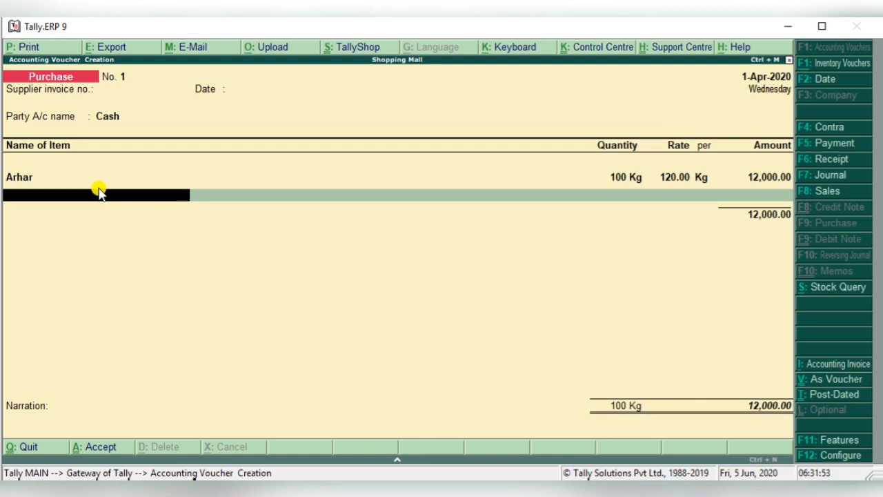
# - Add the item Urad with a quantity of 80 Kg at 300 per Kg, and accept its accounting details
pyautogui.write('Ura')
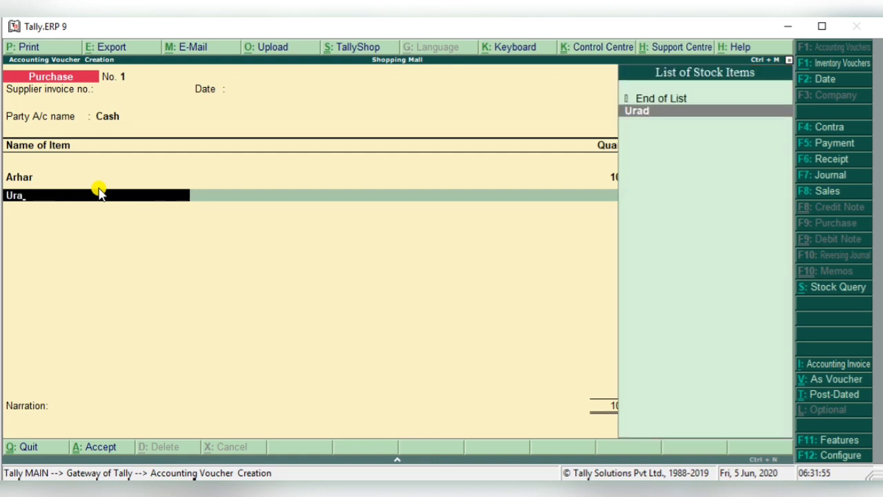
pyautogui.press('Return')
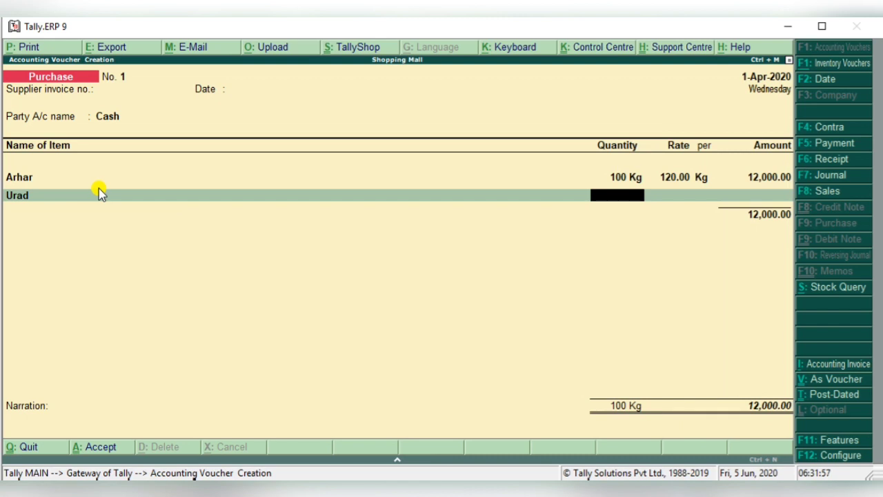
pyautogui.write('80')
pyautogui.press('Return')
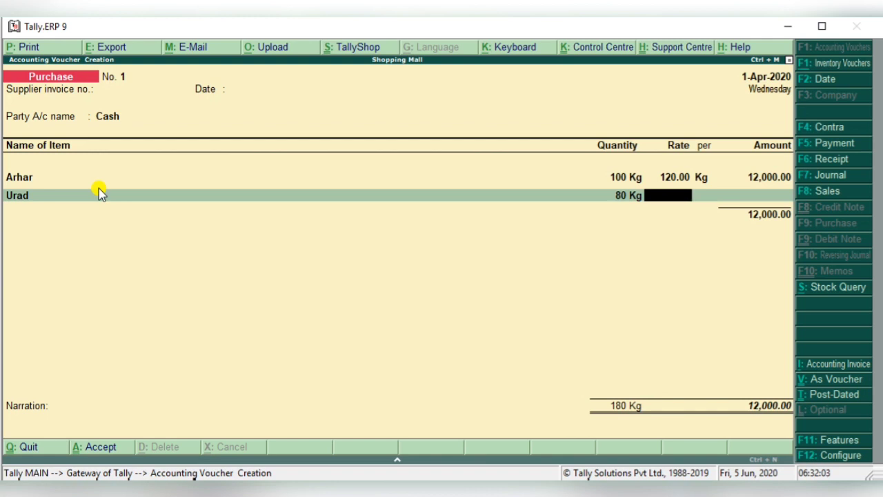
pyautogui.write('300')
pyautogui.press('Return')
pyautogui.press('Return')
pyautogui.press('Return')
pyautogui.press('Return')
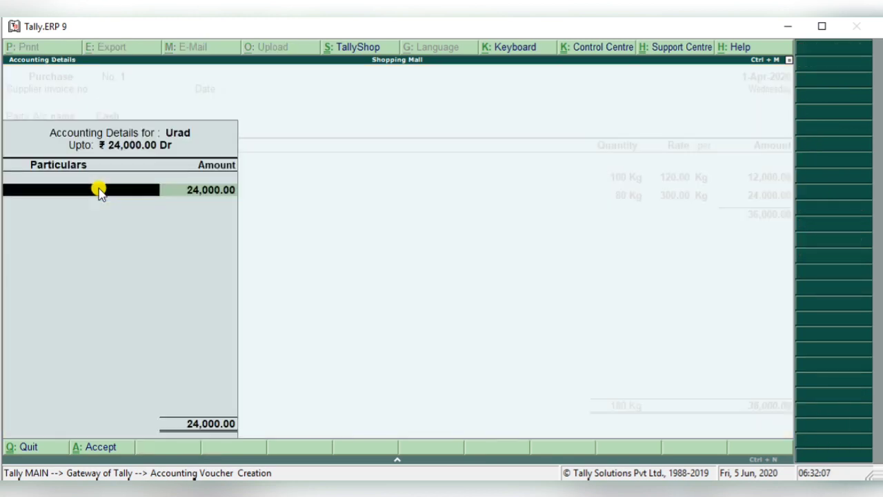
pyautogui.press('Return')
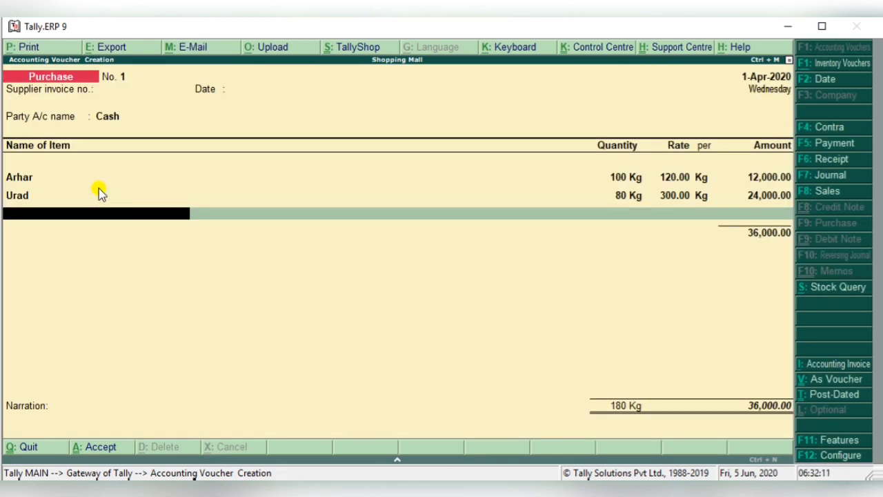
# - Add Safina as the third stock item on the purchase voucher
pyautogui.write('Sa')
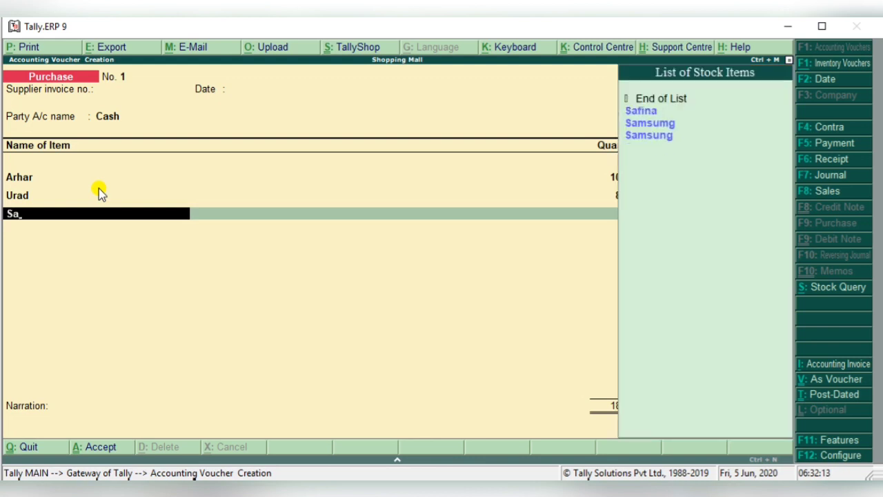
pyautogui.press('Return')
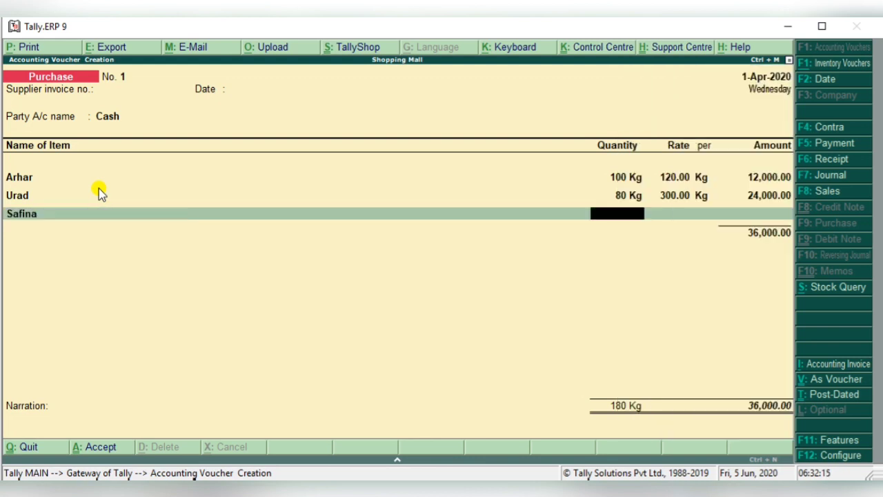
pyautogui.write('78')
pyautogui.press('BackSpace')
pyautogui.press('BackSpace')
pyautogui.write('60')
pyautogui.press('Return')
pyautogui.press('BackSpace')
# - Set Safina's quantity to 900 Kg and its rate to 60 per Kg, and accept its accounting details
pyautogui.write('900 Kg')
pyautogui.press('Return')
pyautogui.write('60')
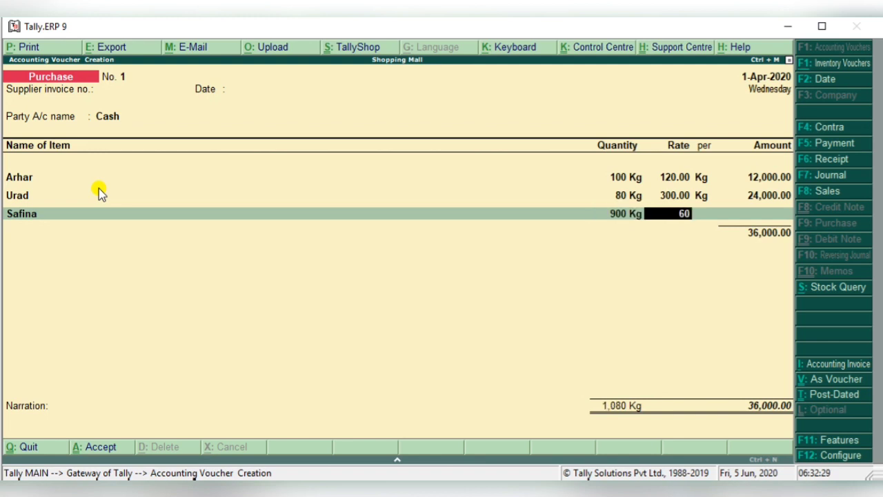
pyautogui.press('Return')
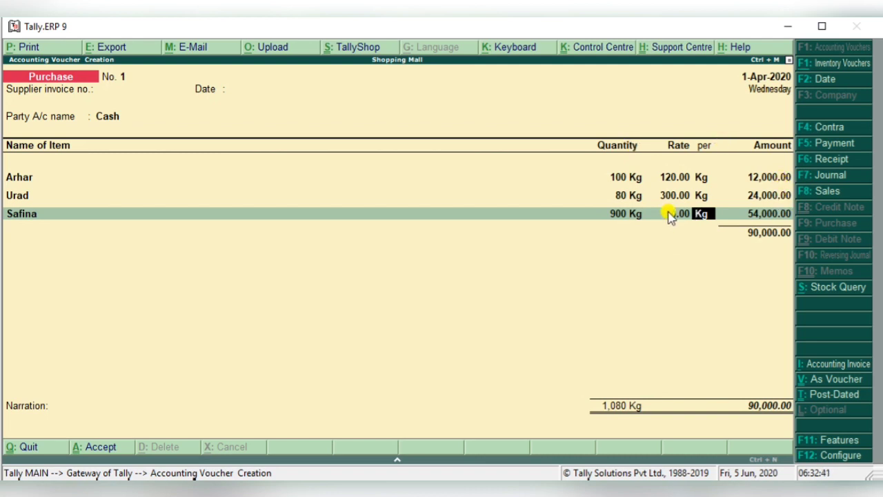
pyautogui.press('Return')
pyautogui.press('Return')
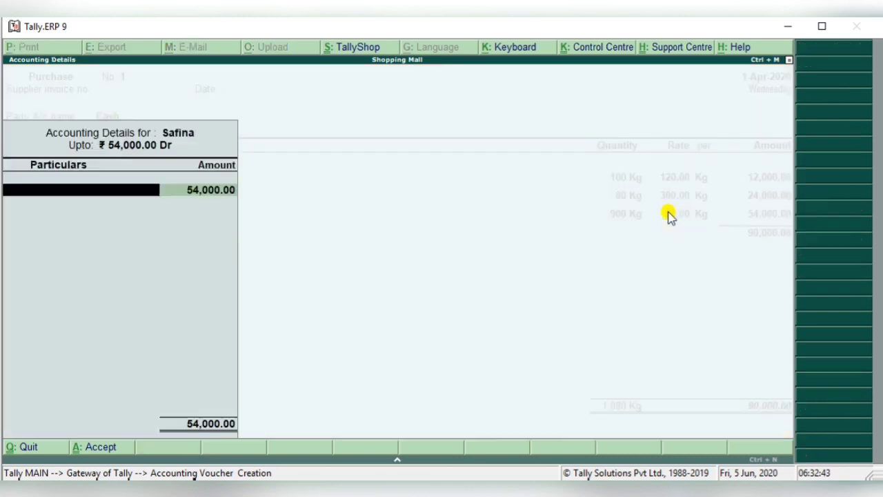
pyautogui.press('Return')
pyautogui.press('Return')
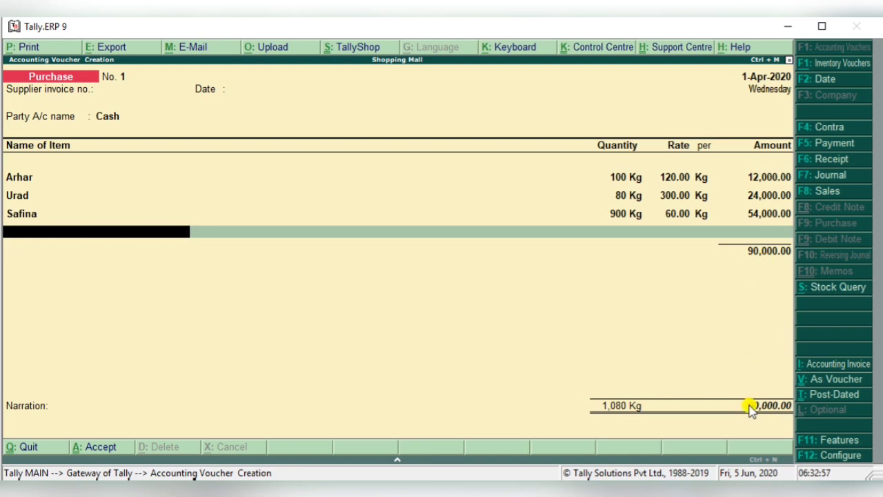
# - End the item list, leave the narration blank, and save the purchase voucher
pyautogui.press('Return')
pyautogui.press('Return')
pyautogui.press('Return')
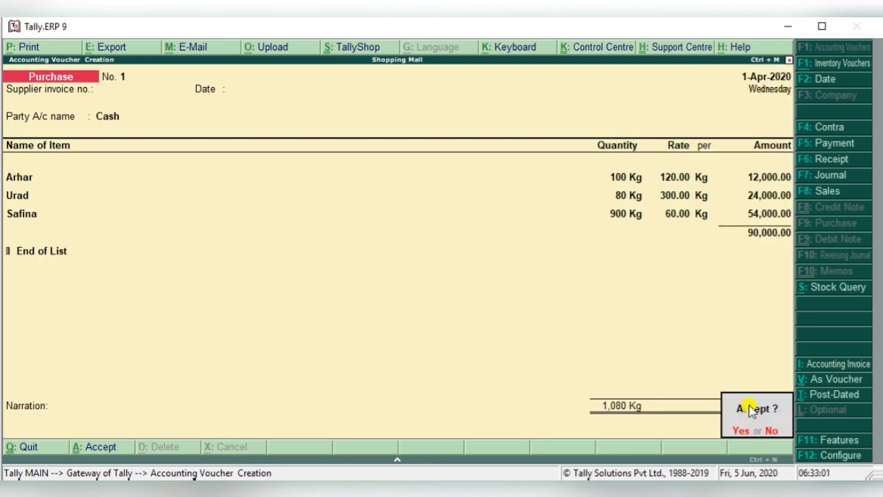
pyautogui.click(749, 408)
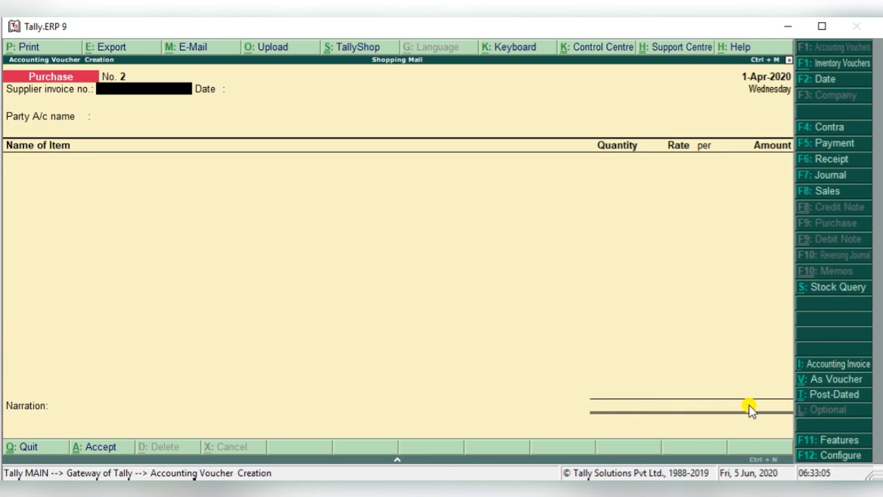
# - Start a sales voucher with Cash as the party account, leaving the reference number blank and accepting the default party details
pyautogui.press('F8')
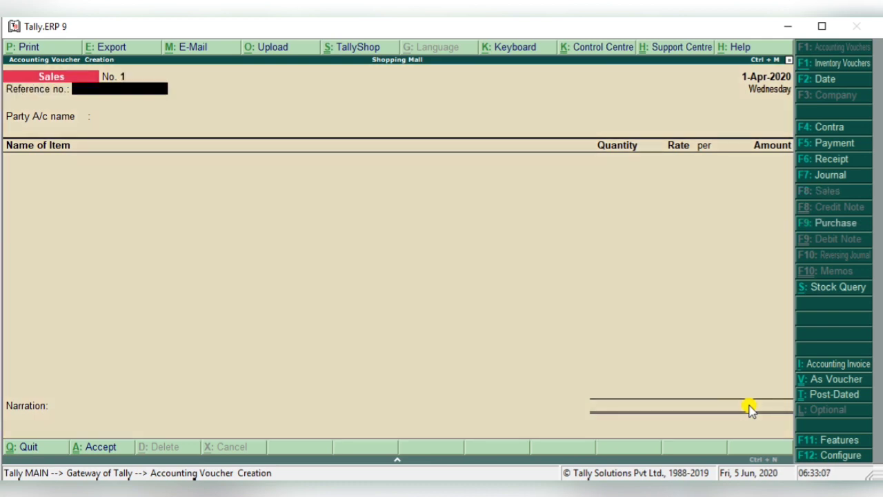
pyautogui.press('Return')
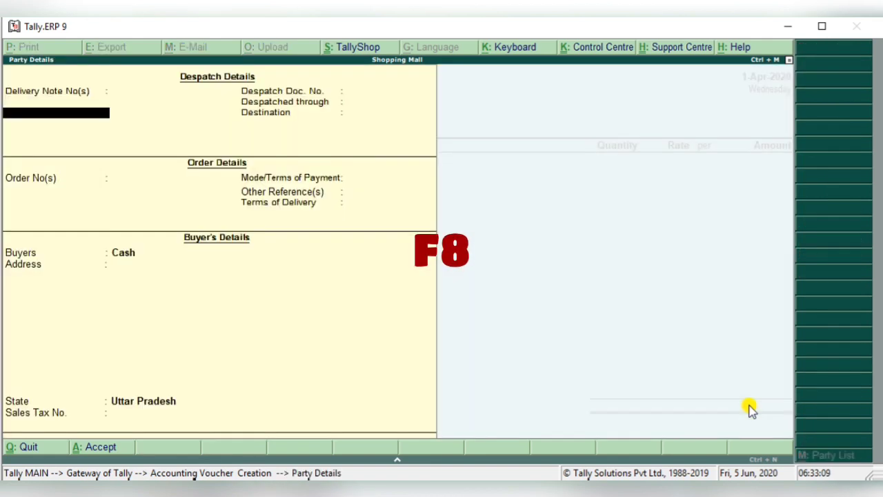
pyautogui.hotkey('ctrl', 'a')
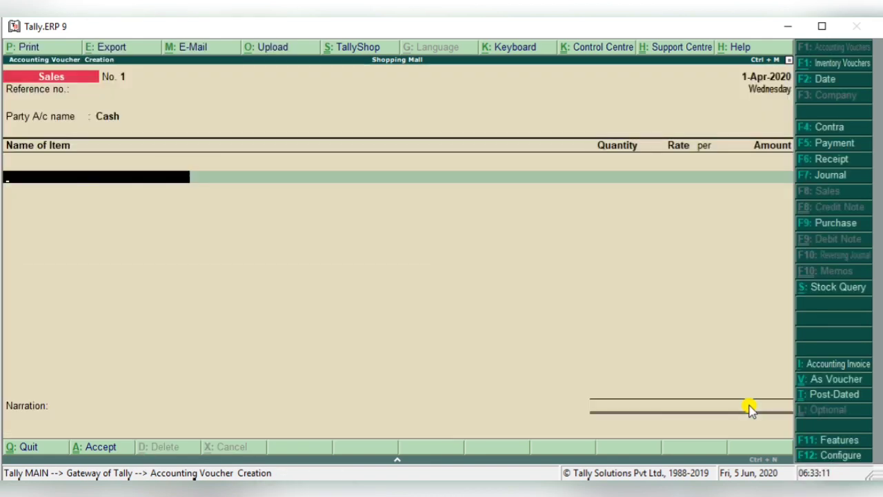
# - Choose Arhar from the stock items as the first item on the sales voucher
pyautogui.press('space')
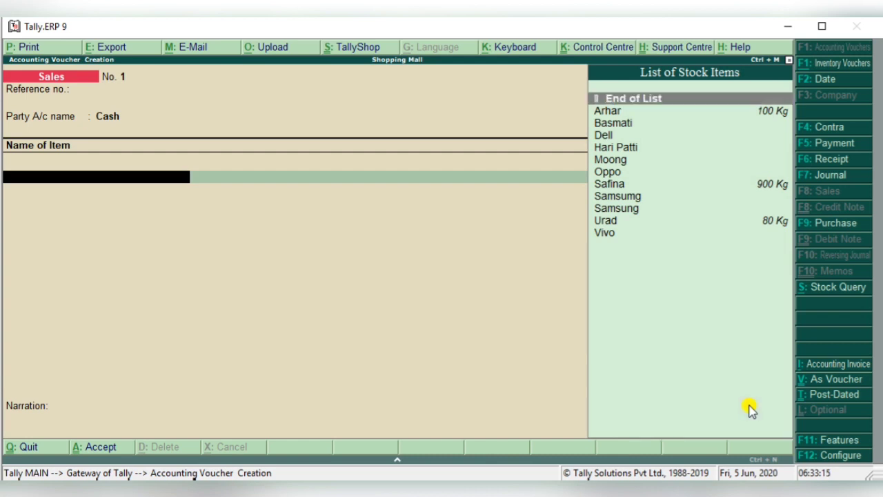
pyautogui.press('Down')
pyautogui.press('Down')
pyautogui.press('Down')
pyautogui.press('Down')
pyautogui.press('Down')
pyautogui.press('Down')
pyautogui.press('Down')
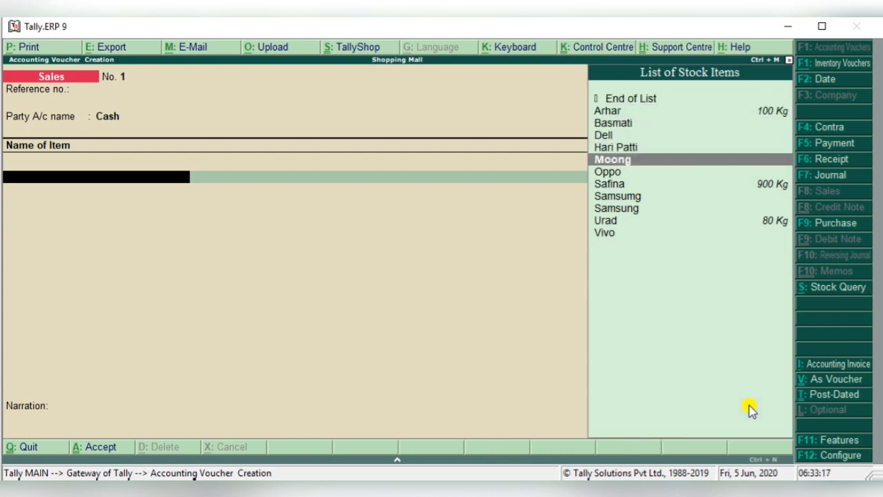
pyautogui.press('Down')
pyautogui.press('Down')
pyautogui.press('Down')
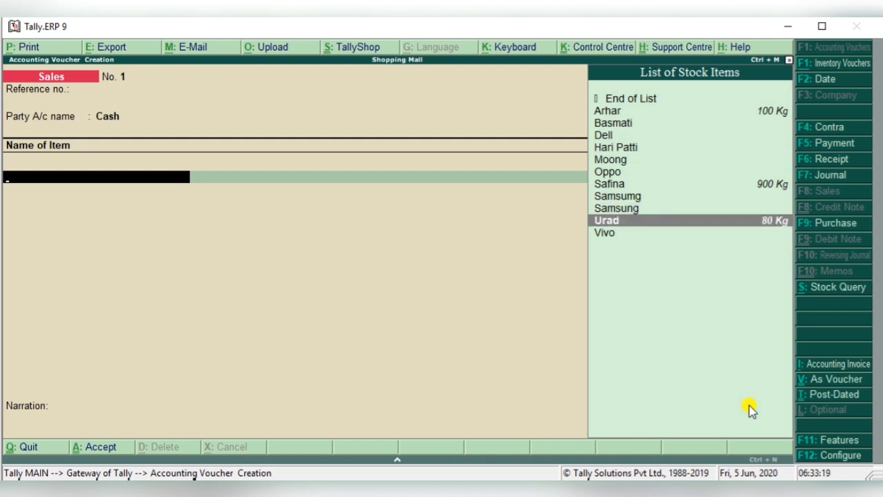
pyautogui.press('Up')
pyautogui.press('Up')
pyautogui.press('Up')
pyautogui.press('Up')
pyautogui.press('Up')
pyautogui.press('Up')
pyautogui.press('Up')
pyautogui.press('Up')
pyautogui.press('Up')
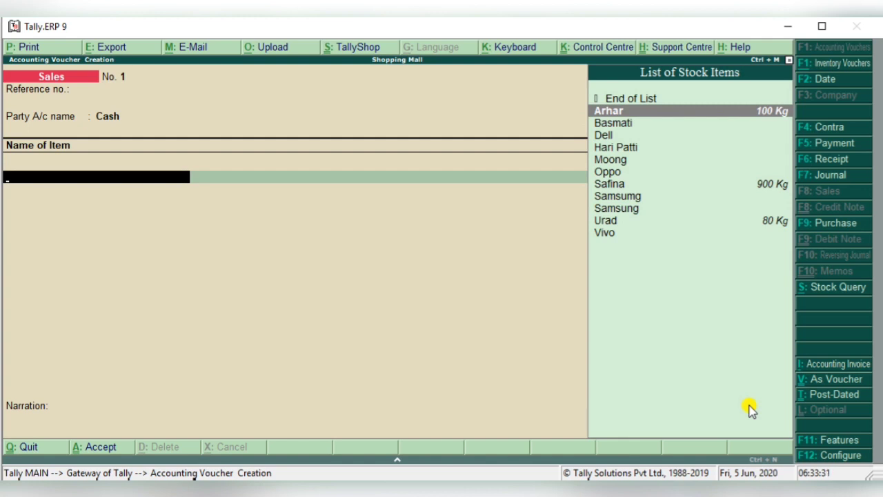
pyautogui.press('Return')
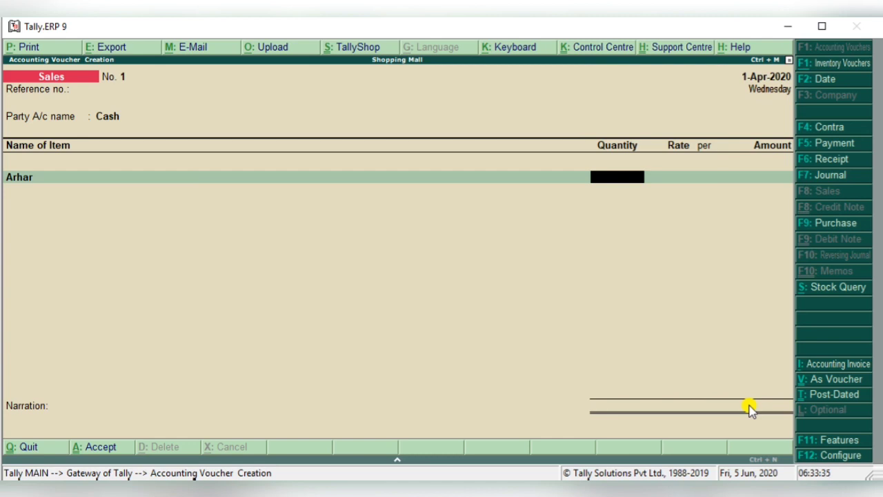
# - Set Arhar's quantity on the sales voucher to 5 Kg
pyautogui.write('1')
pyautogui.press('BackSpace')
pyautogui.write('50')
pyautogui.press('BackSpace')
pyautogui.press('Return')
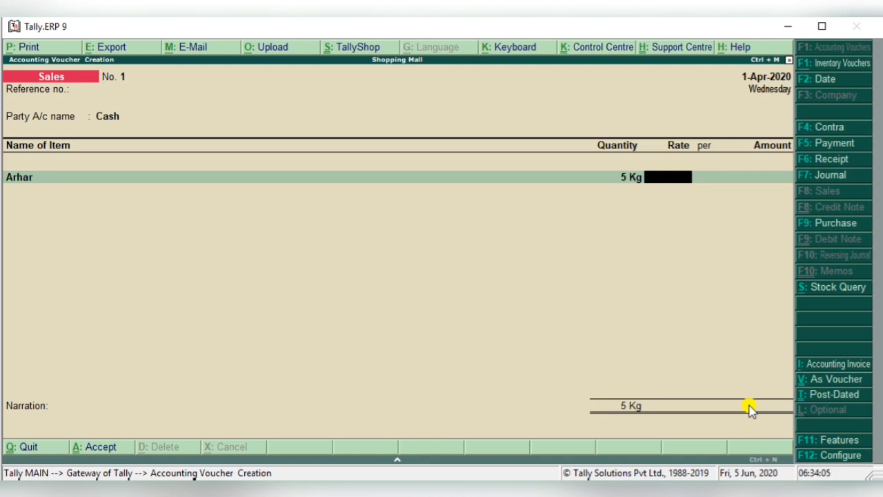
# - Check Arhar's purchase cost in the stock query, and set its sales rate to 130 per Kg
pyautogui.hotkey('alt', 's')
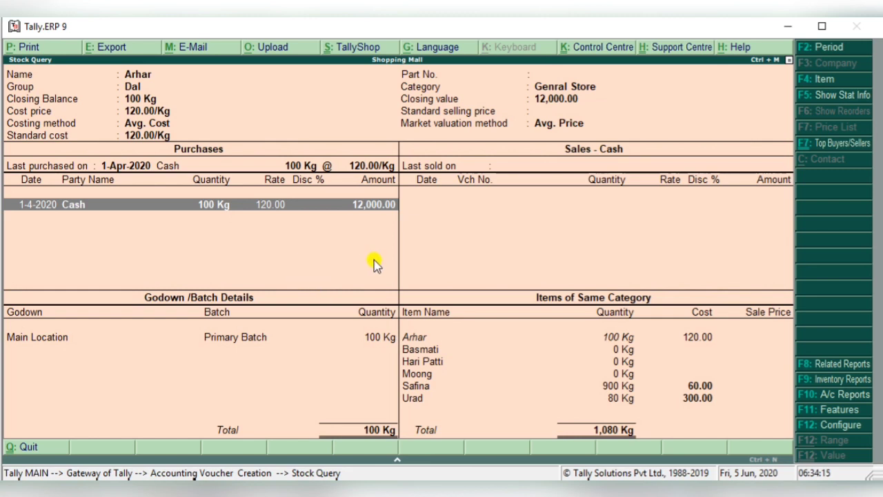
pyautogui.press('Escape')
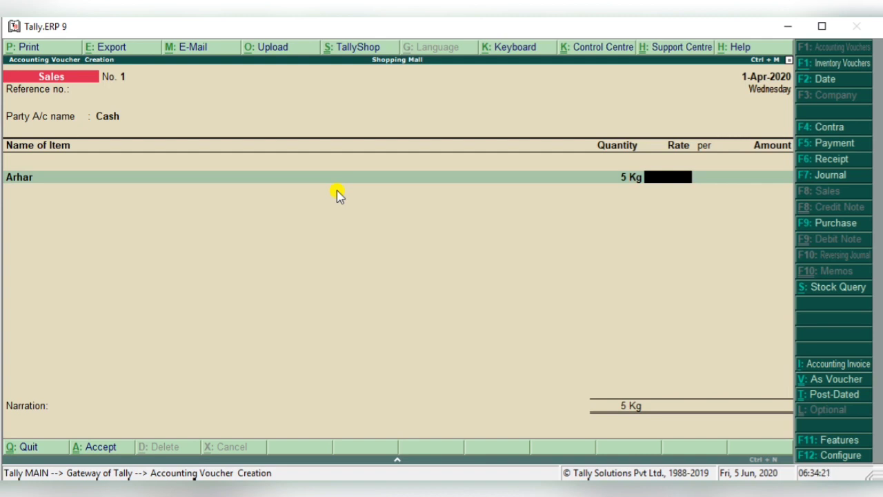
pyautogui.write('130')
pyautogui.press('Return')
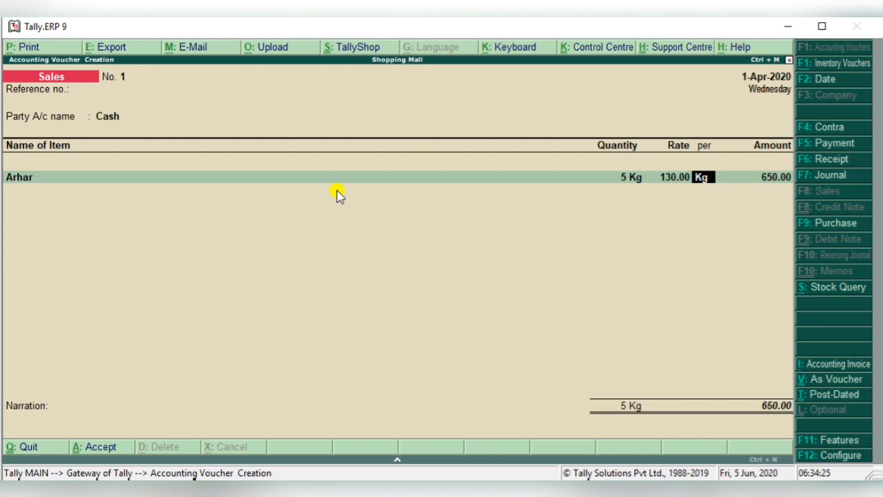
pyautogui.press('Return')
pyautogui.press('Return')
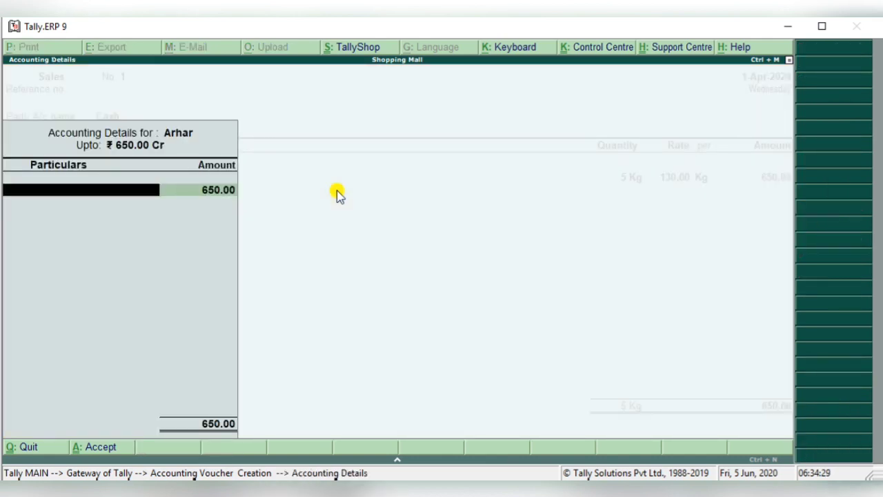
# - Create a ledger named Sales under Sales Accounts from Arhar's accounting details
pyautogui.hotkey('alt', 'c')
pyautogui.write('S')
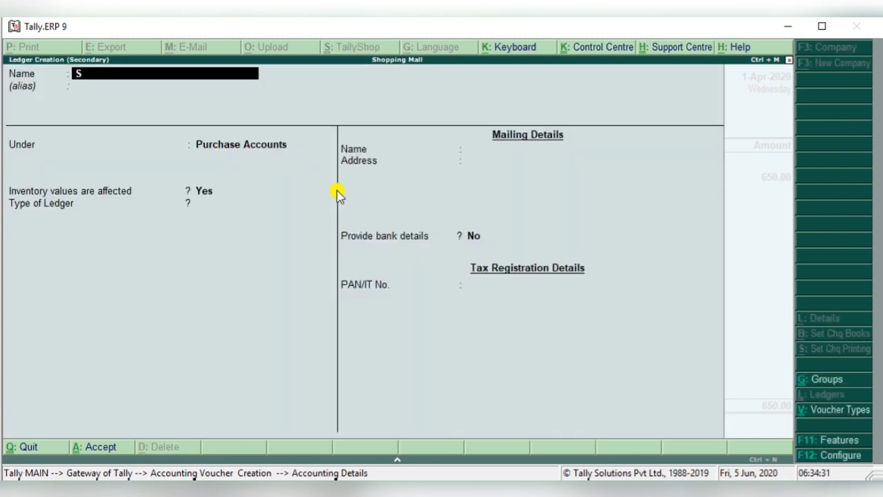
pyautogui.write('ales')
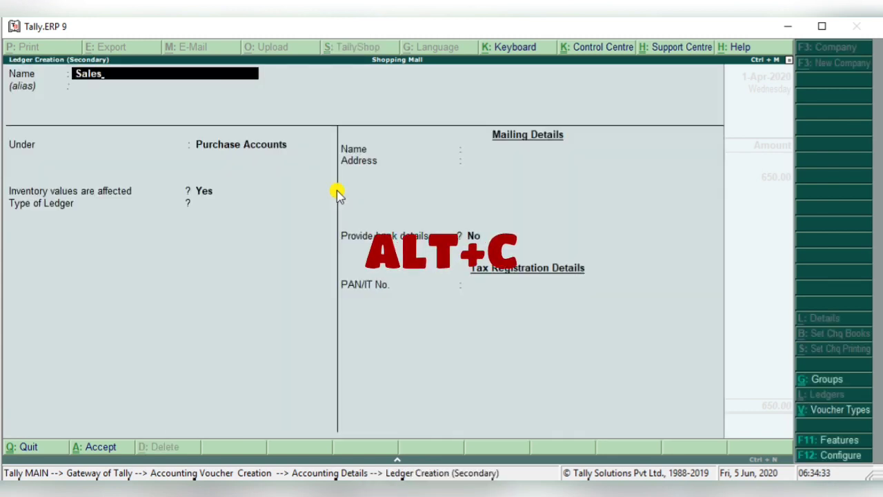
pyautogui.press('Return')
pyautogui.write('S')
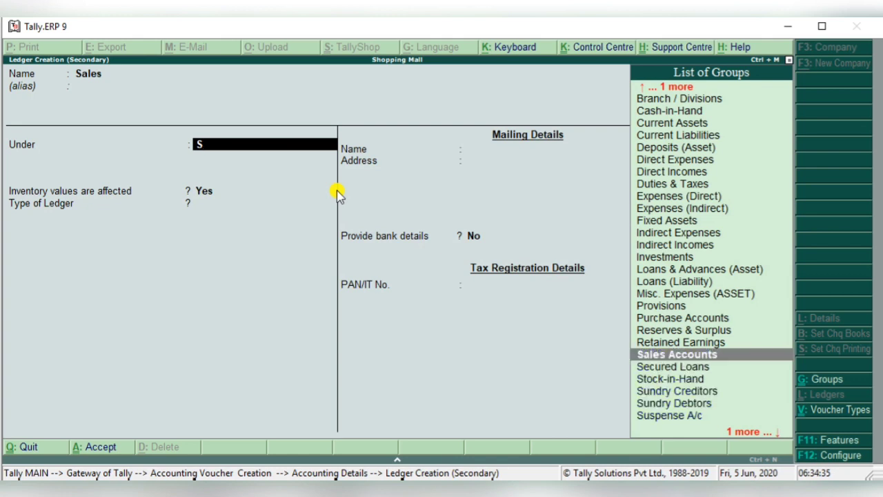
pyautogui.press('Return')
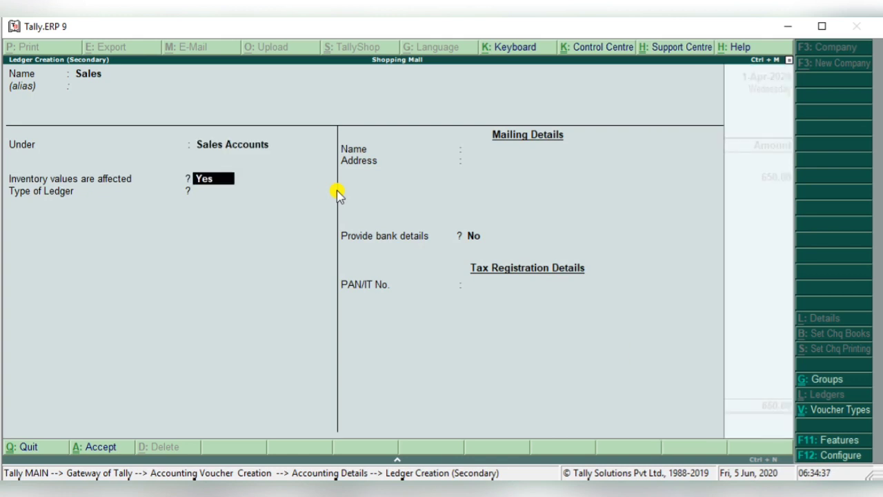
# - Save the Sales ledger with its remaining default settings, and accept Arhar's accounting details
pyautogui.press('Return')
pyautogui.press('Return')
pyautogui.press('Return')
pyautogui.press('Return')
pyautogui.press('Return')
# - End the item list, leave the narration blank, and save the Arhar sales voucher
pyautogui.press('Return')
pyautogui.press('Return')
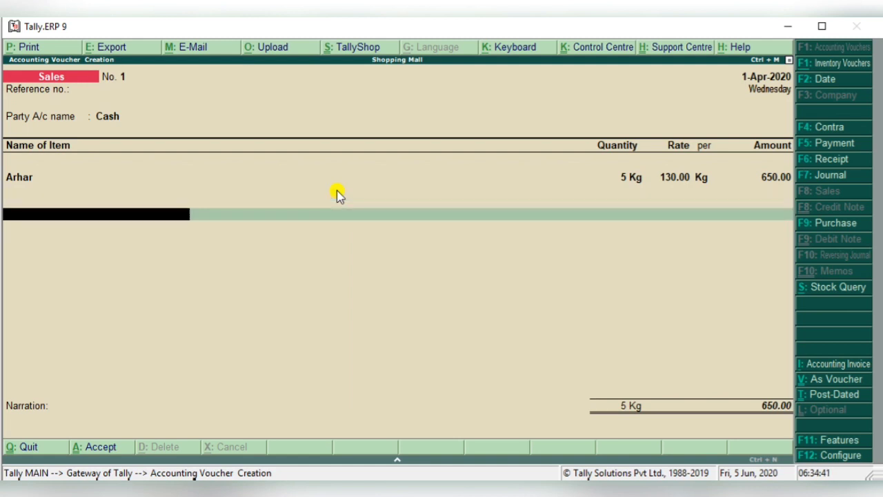
pyautogui.press('Return')
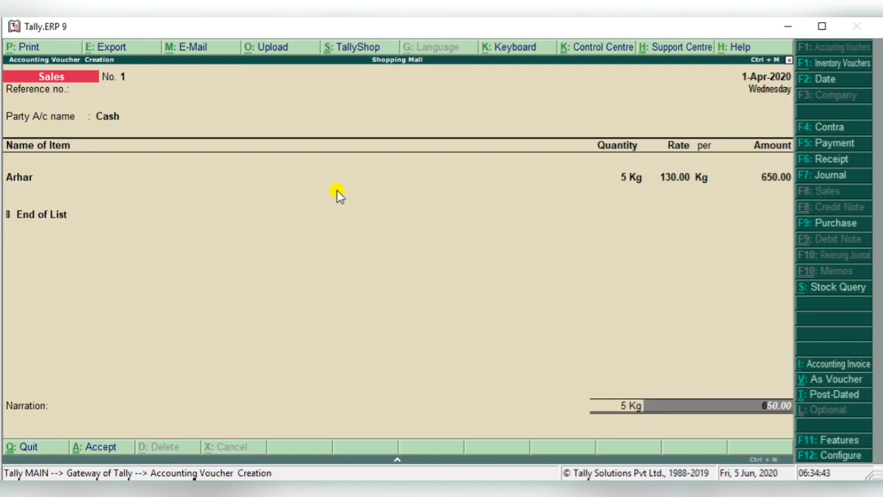
pyautogui.press('Return')
pyautogui.press('Return')
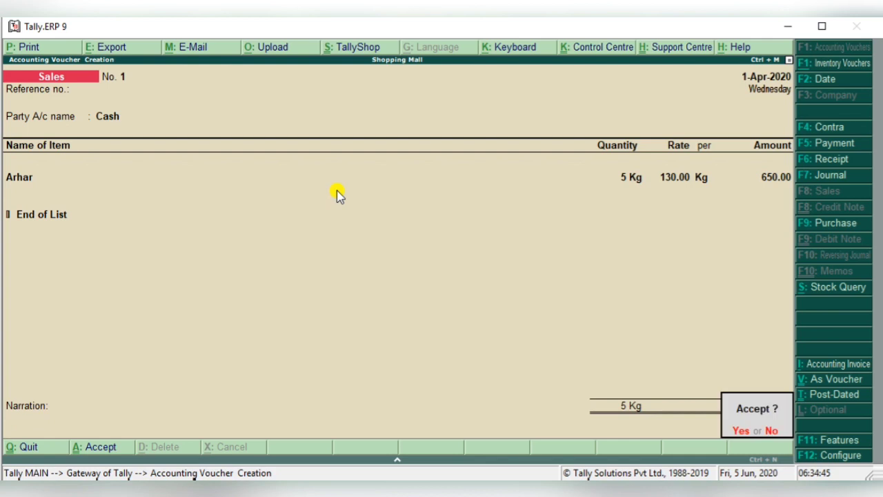
pyautogui.press('Return')
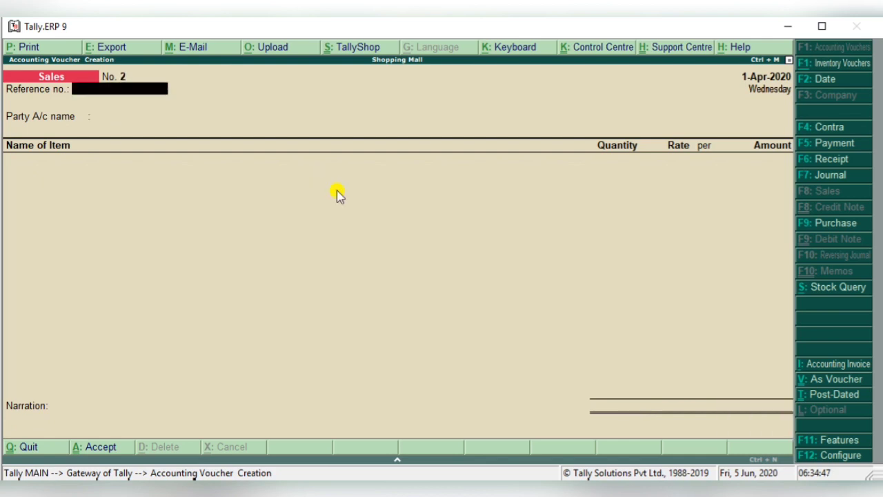
# - Set the new sales voucher's date to 2-4-2020, and use Cash as the party with default party details
pyautogui.press('F2')
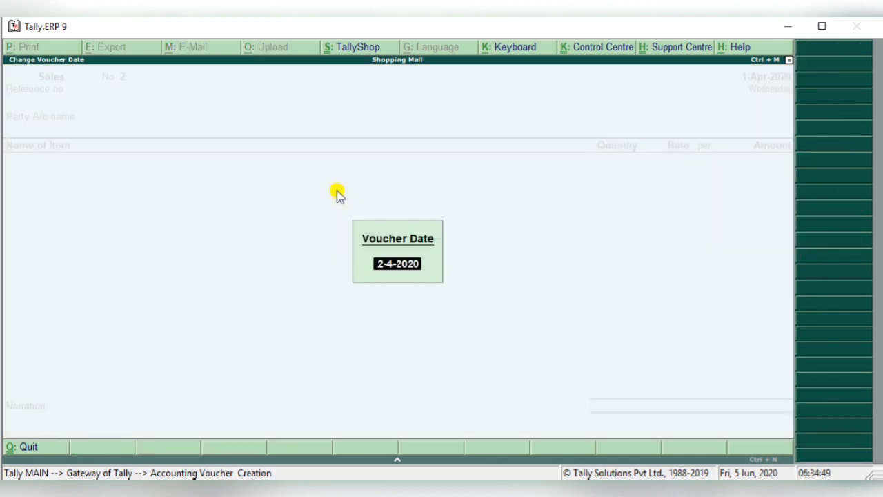
pyautogui.press('Return')
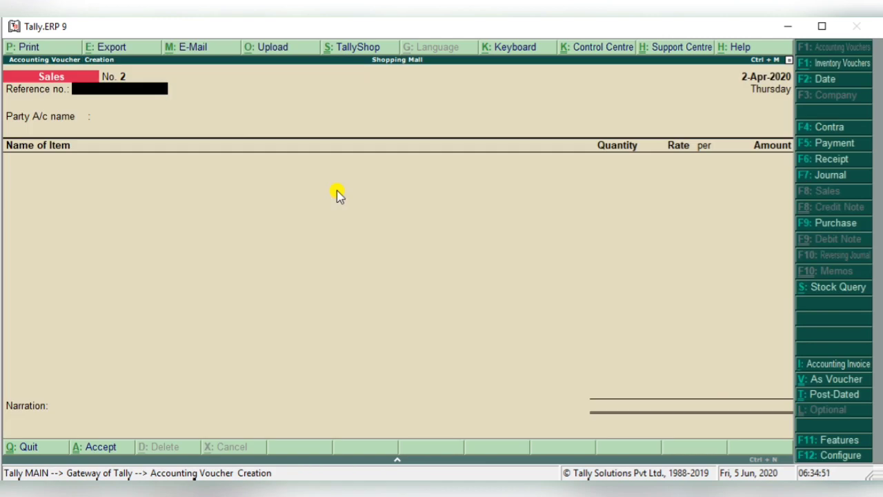
pyautogui.press('Return')
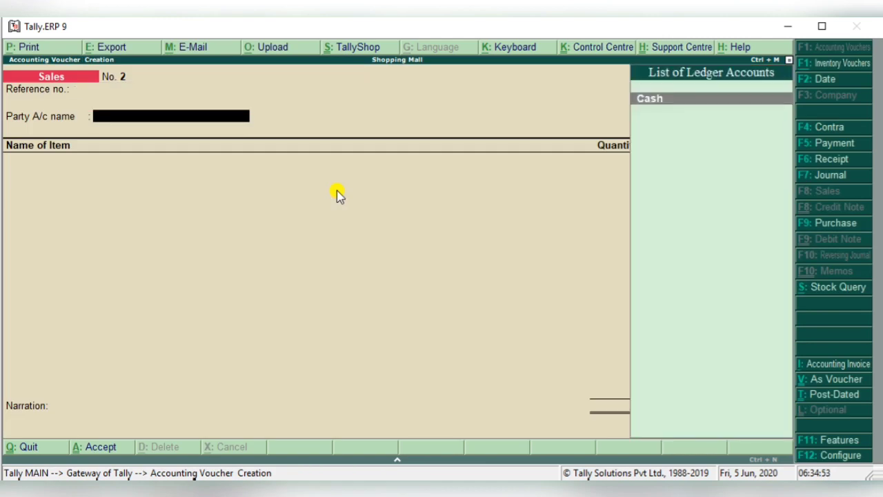
pyautogui.press('Return')
pyautogui.hotkey('ctrl', 'a')
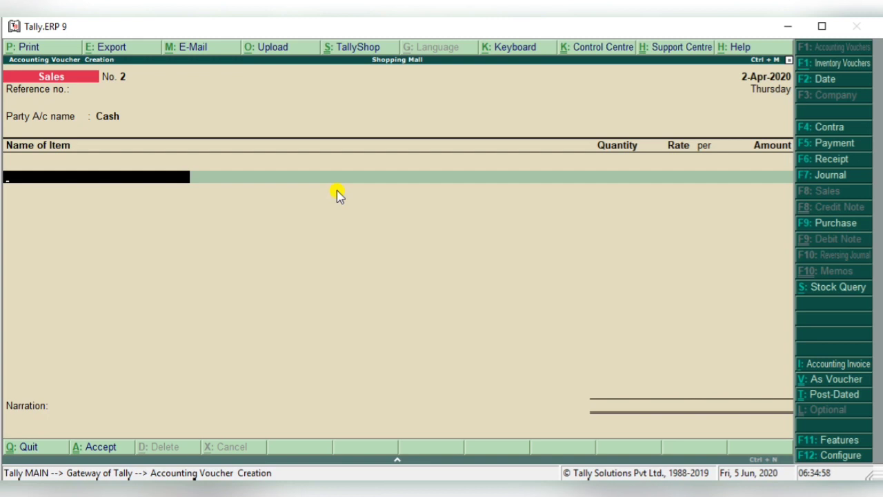
# - Add Moong to the sales voucher with a quantity of 2 Kg at a rate of 320 per Kg
pyautogui.write('Mo,')
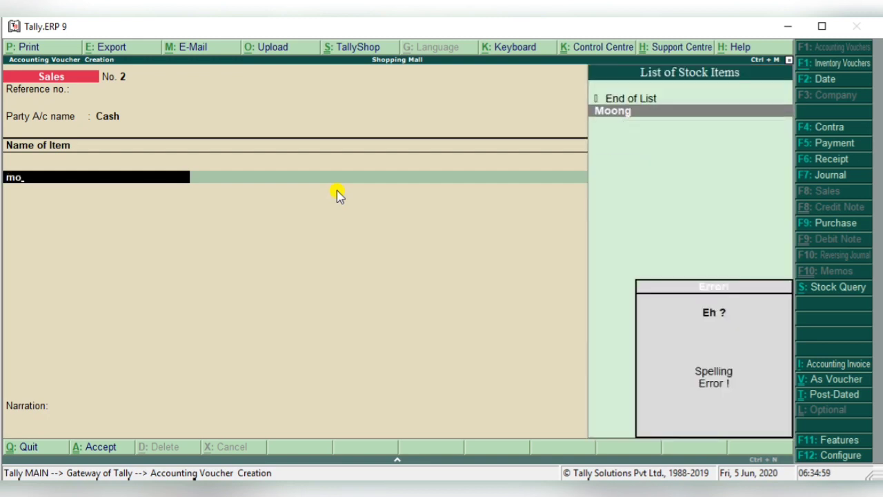
pyautogui.press('Return')
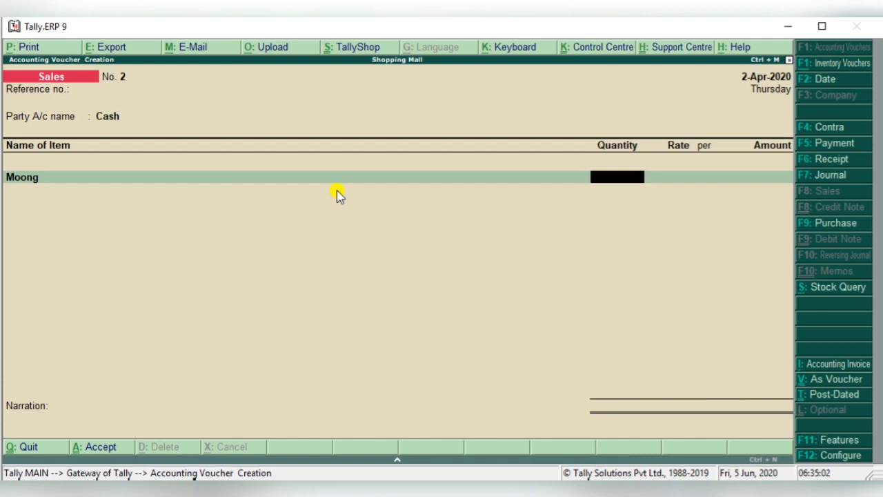
pyautogui.write('2')
pyautogui.press('Return')
pyautogui.press('Return')
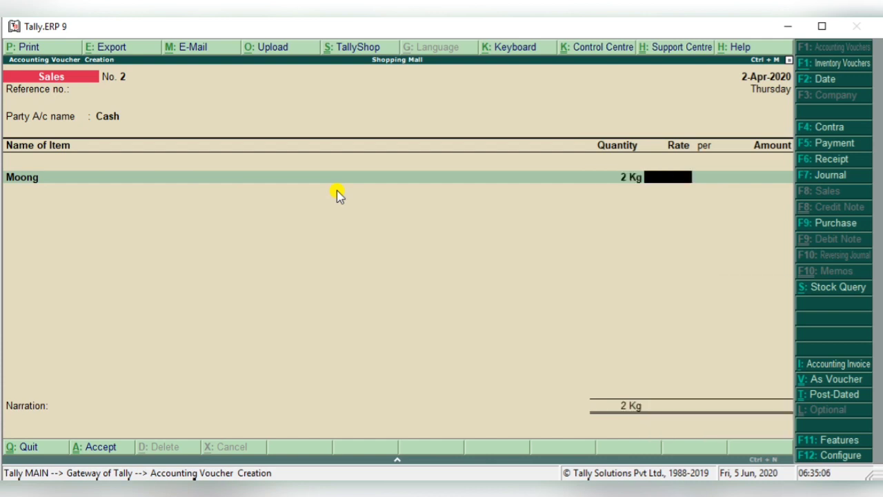
pyautogui.write('320')
pyautogui.press('Return')
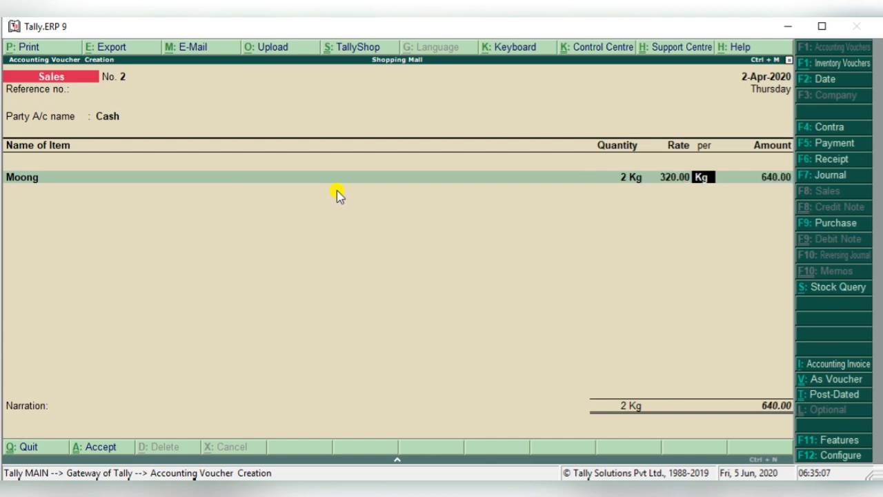
# - Accept Moong's accounting details under Sales, and save the sales voucher with a blank narration
pyautogui.press('Return')
pyautogui.press('Return')
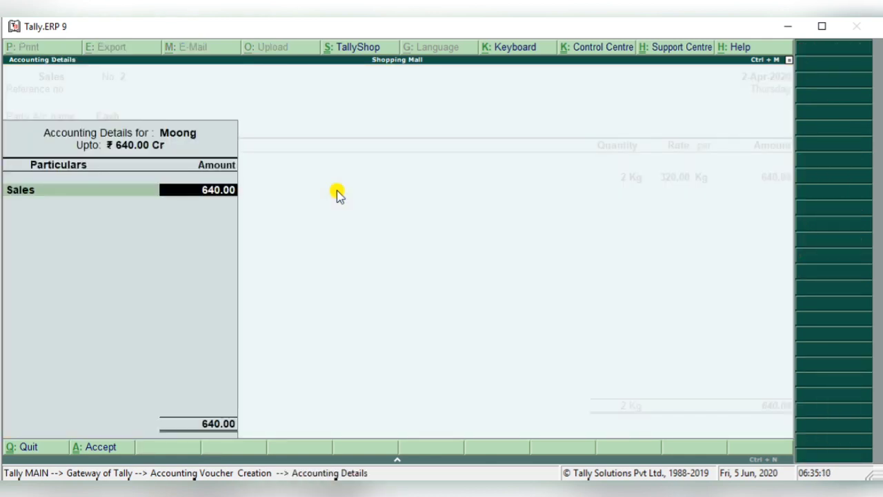
pyautogui.press('Return')
pyautogui.press('Return')
pyautogui.press('Return')
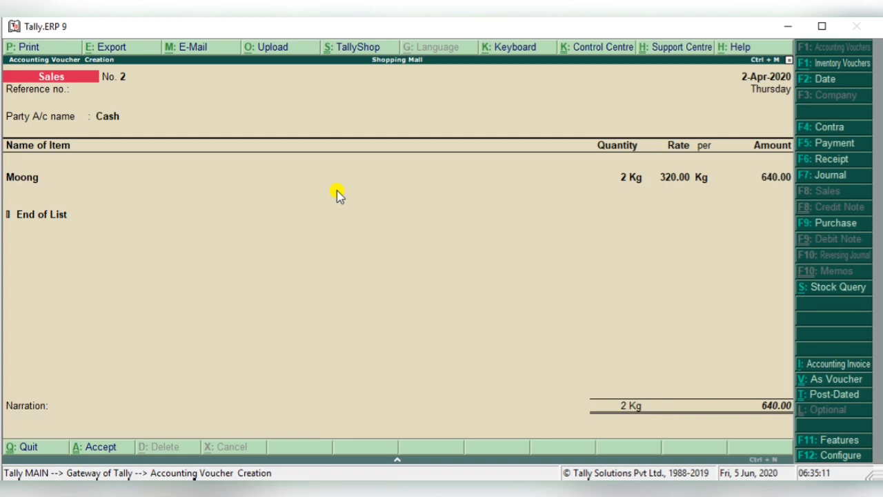
pyautogui.press('Return')
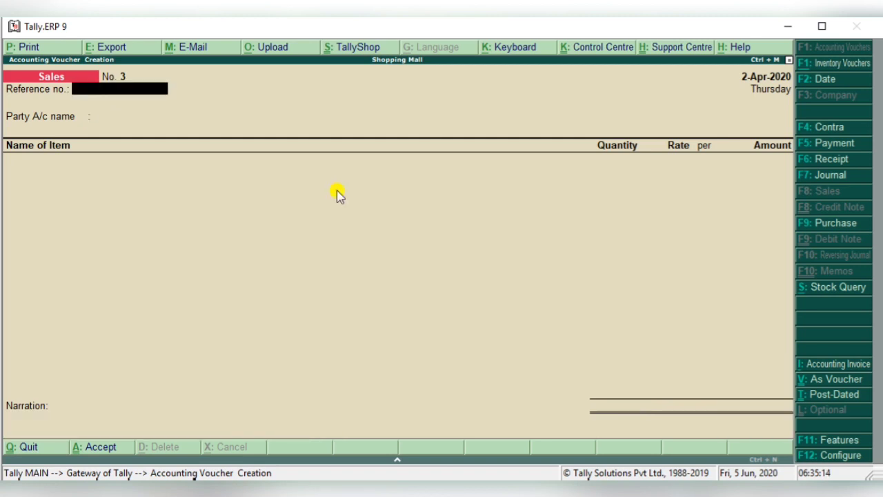